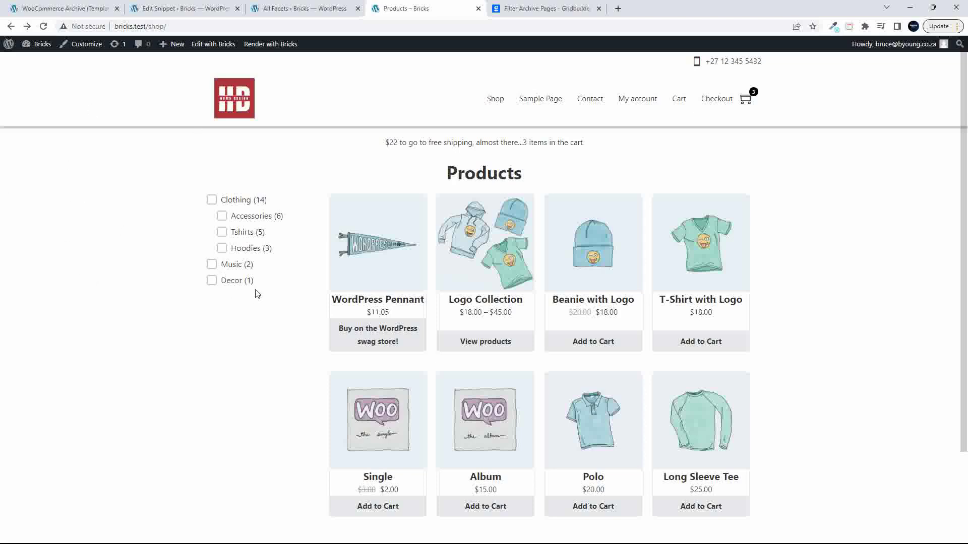
Select the looping product card container in the WooCommerce Archive template
left_click(56, 8)
scroll(584, 316, "up", 4)
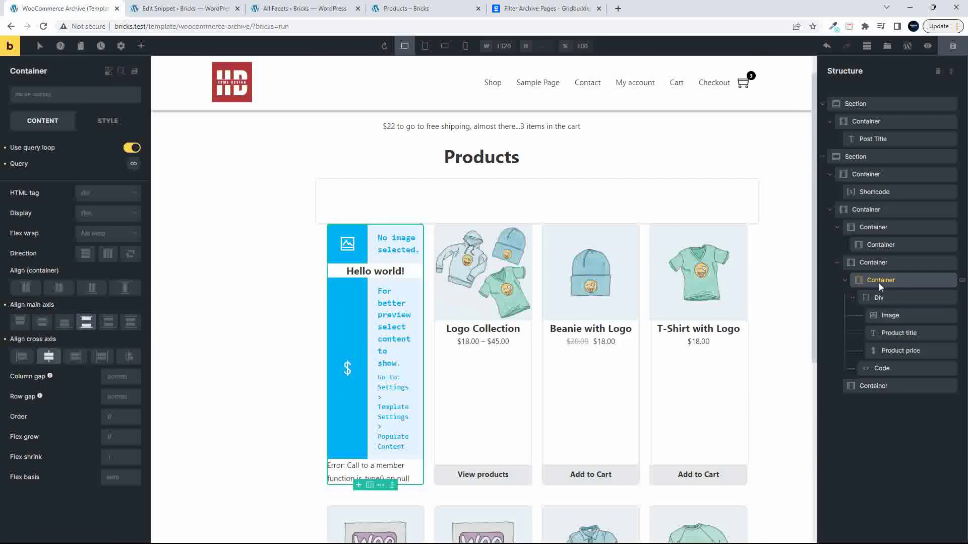
left_click(882, 280)
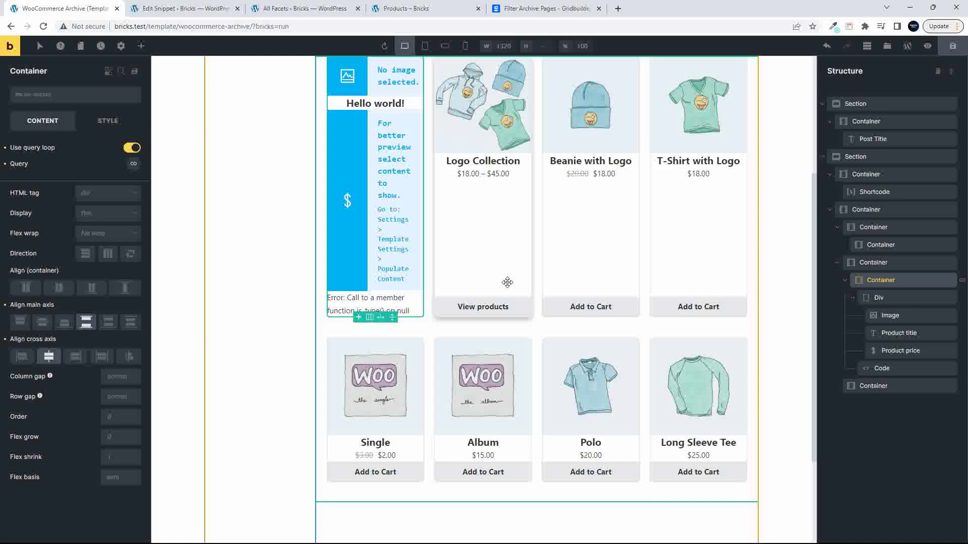
On the live shop, tick Music, reload, and tick Music again; the grid stays unfiltered
left_click(439, 8)
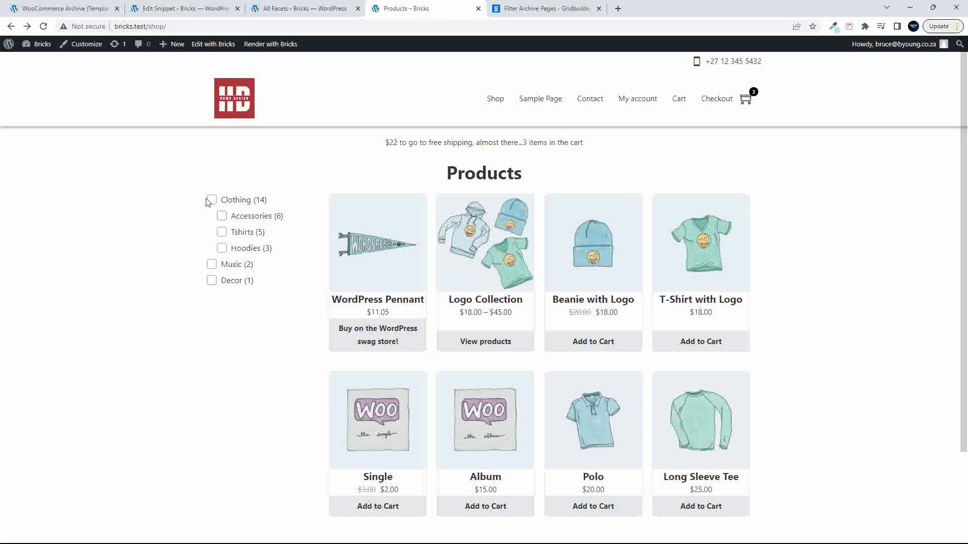
left_click(212, 265)
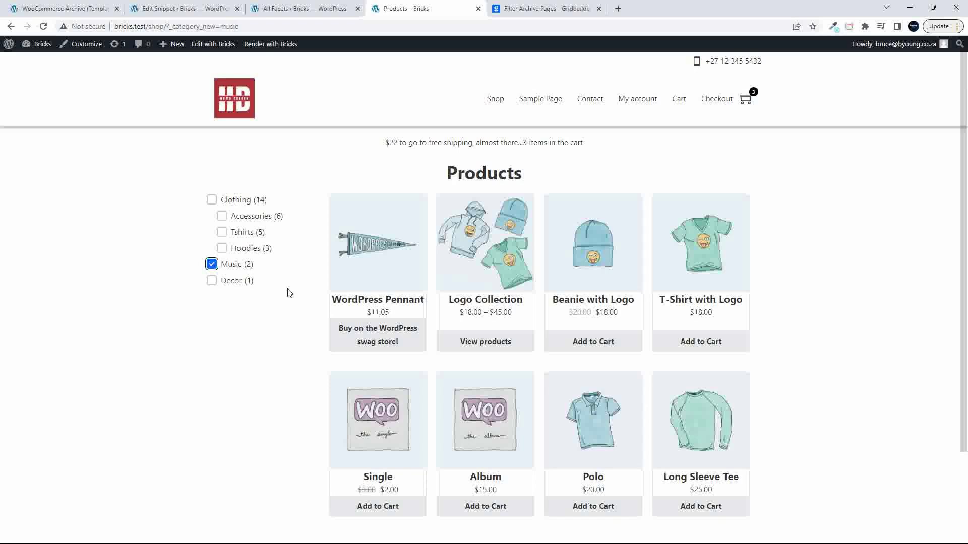
left_click(495, 99)
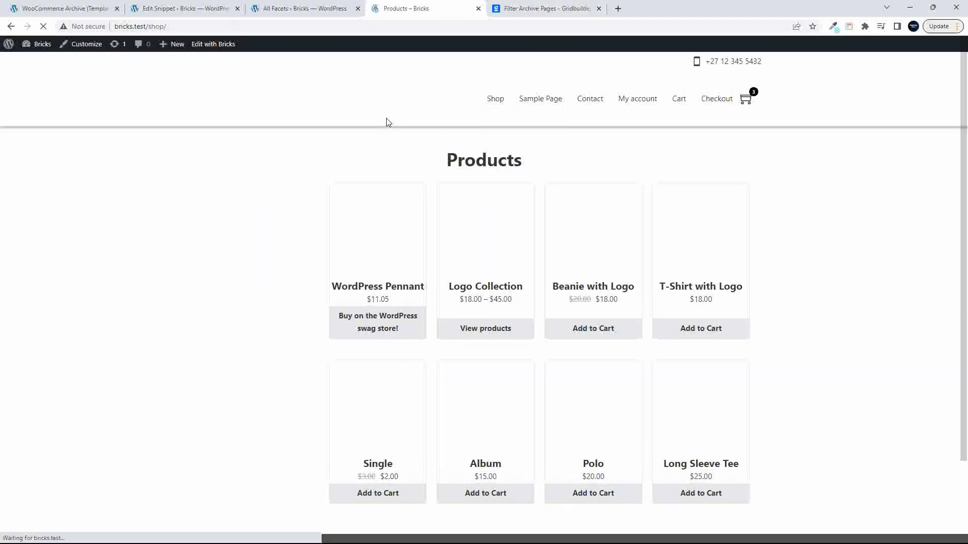
left_click(213, 265)
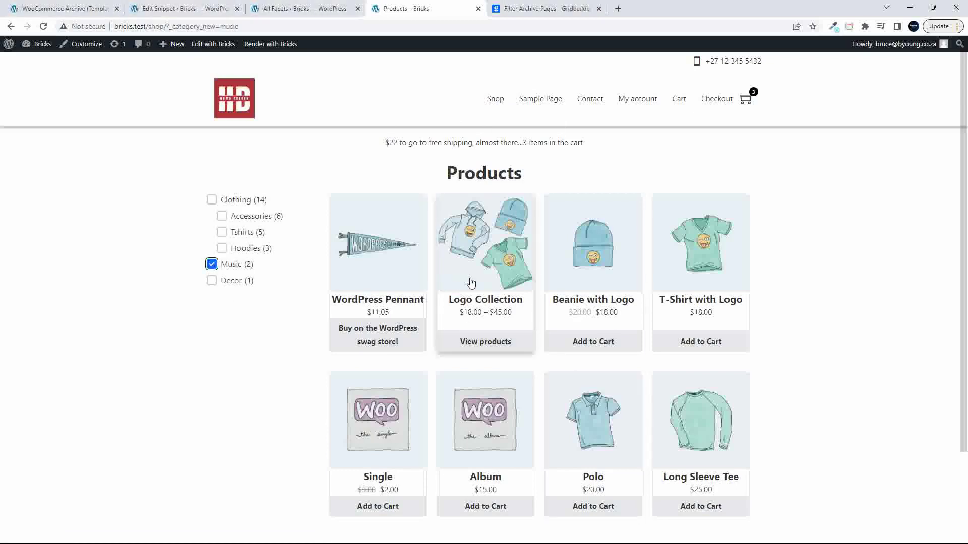
left_click(58, 8)
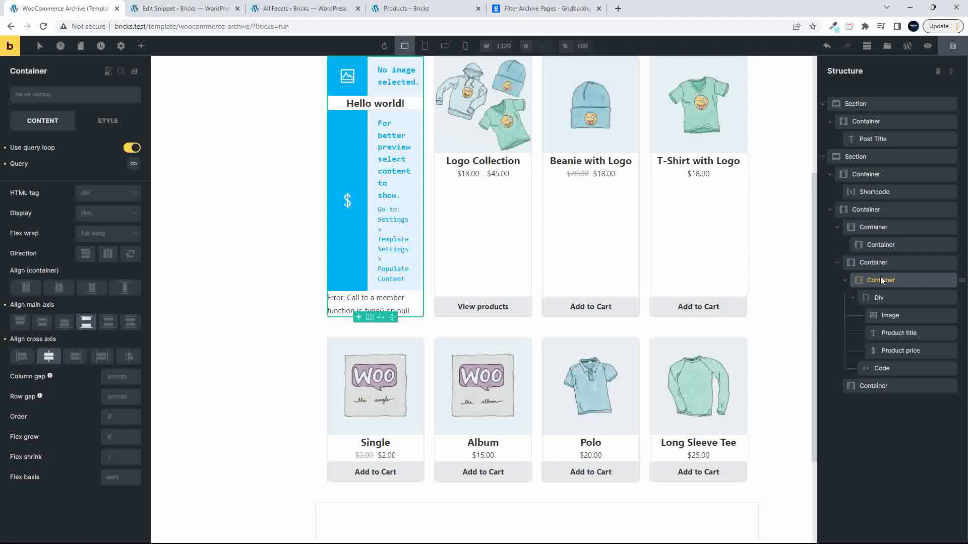
Add a Code element to the product container and drag it above the query-loop container
left_click(881, 263)
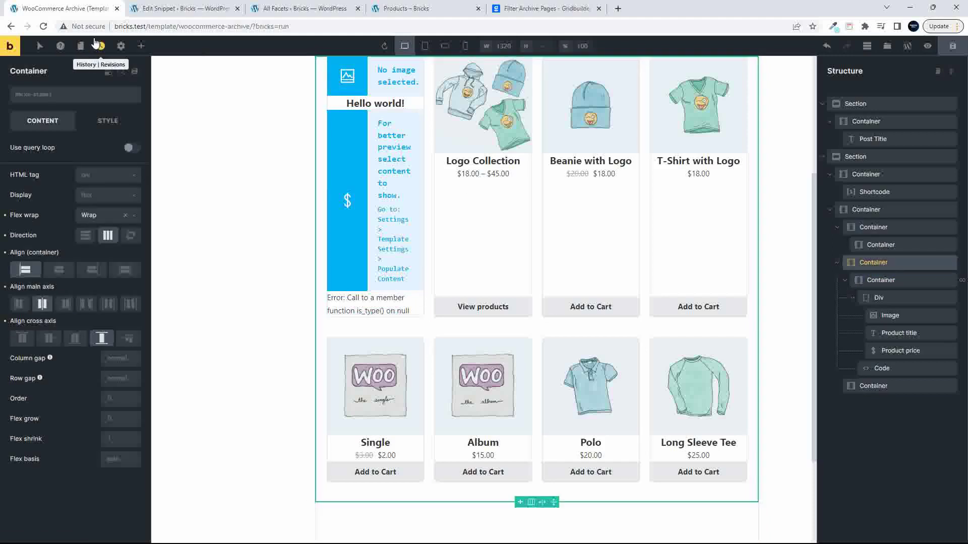
left_click(141, 46)
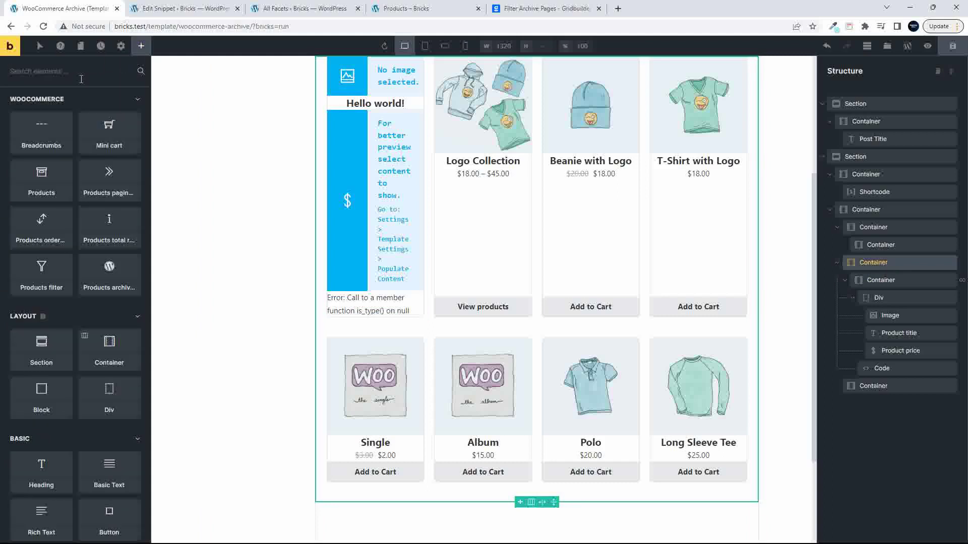
type("code")
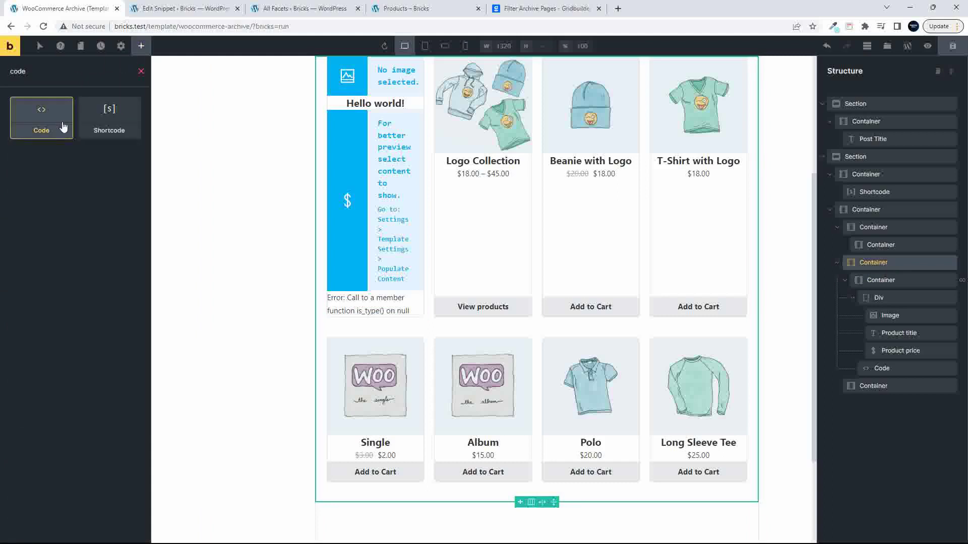
left_click(47, 123)
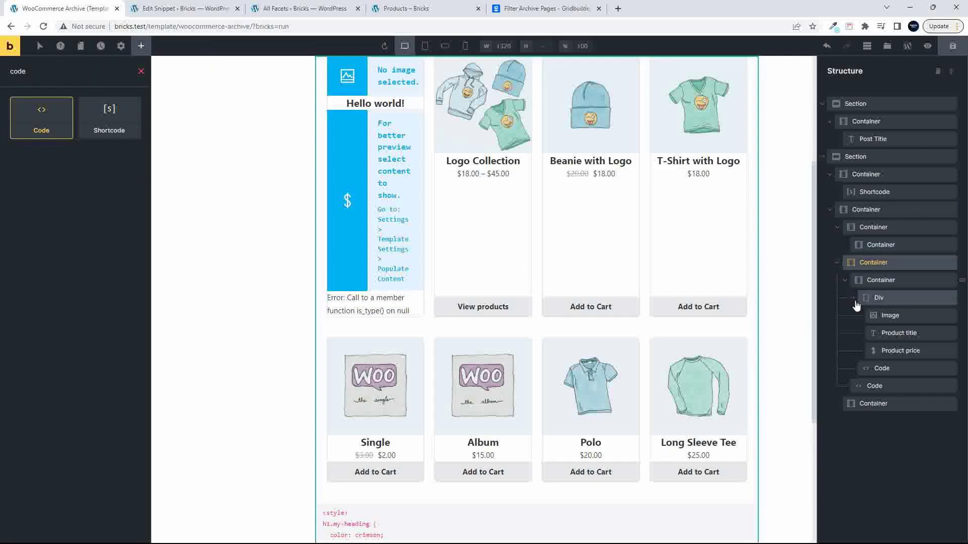
left_click_drag(867, 385, 872, 269)
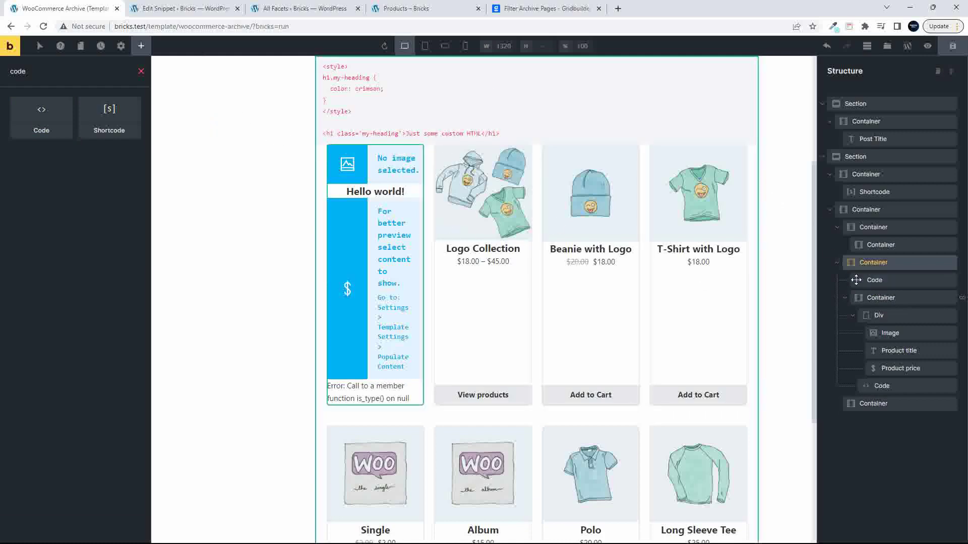
Copy the by_woocommerce_archive function name from the WooCommerce Loop snippet for the Code element
left_click(873, 280)
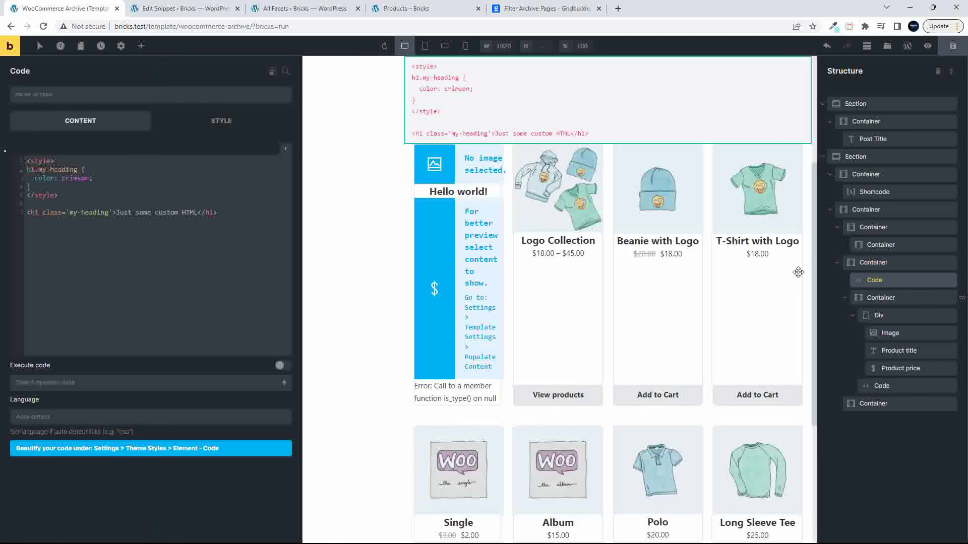
left_click(182, 8)
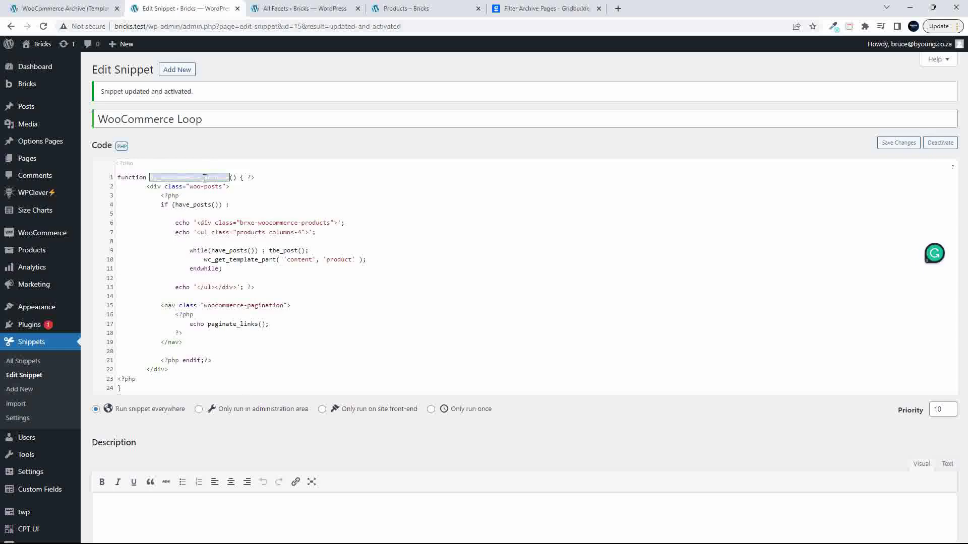
left_click(416, 8)
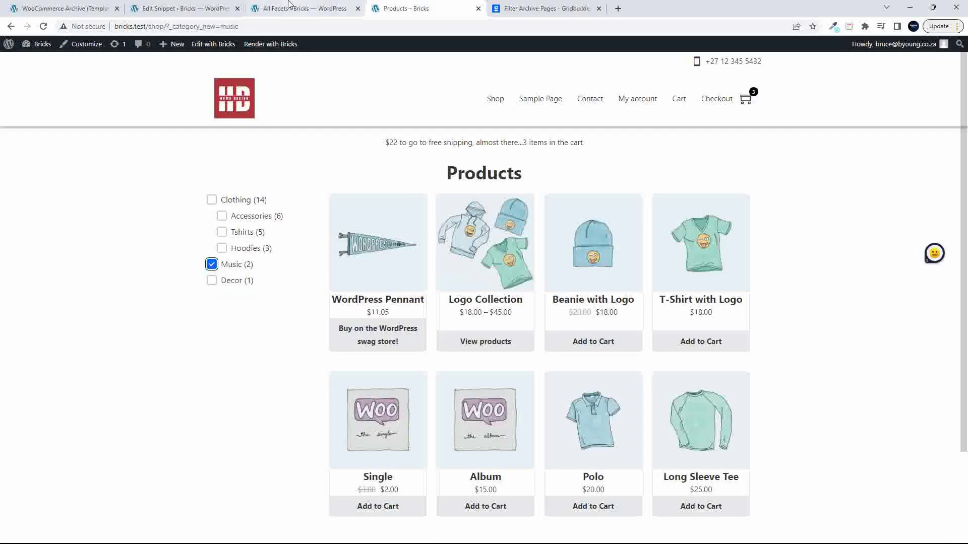
left_click(289, 5)
left_click(40, 8)
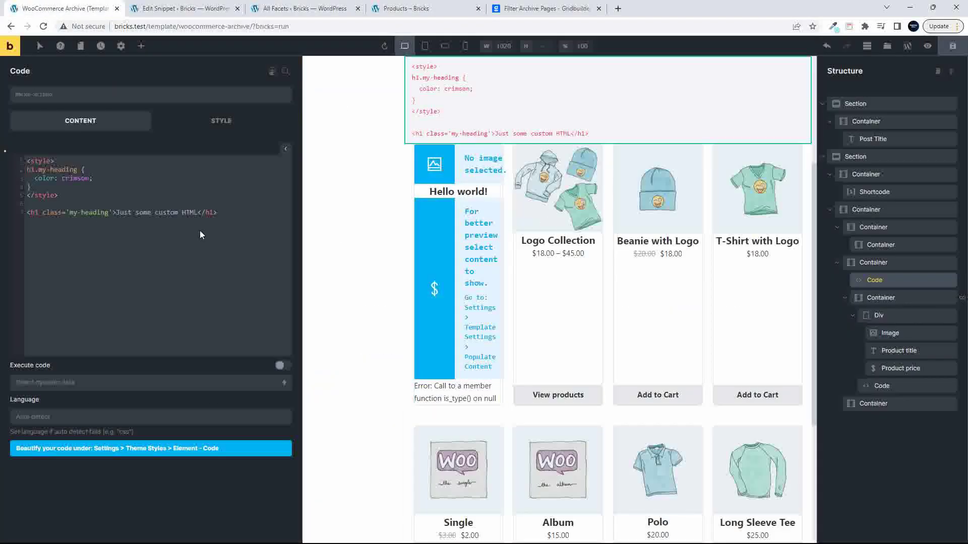
Replace the sample code with an indented <?php by_woocommerce_archive(); ?> call
left_click_drag(232, 213, 3, 153)
type("<")
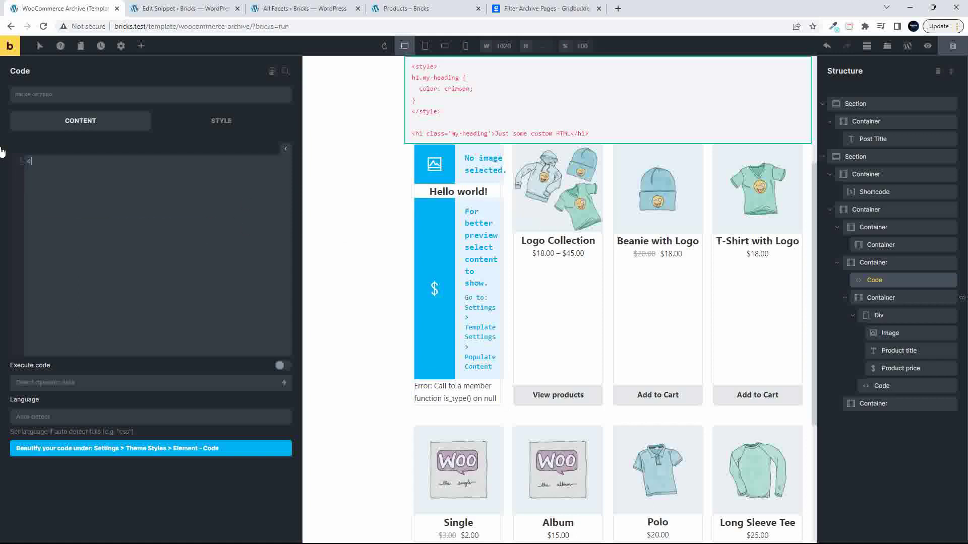
type("?php")
key("Return")
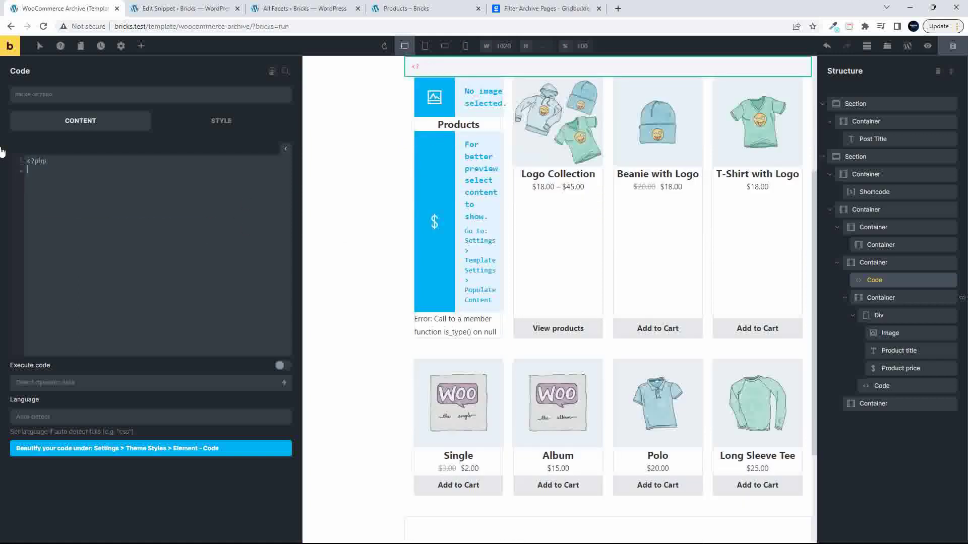
type("by_woocommerce_archive")
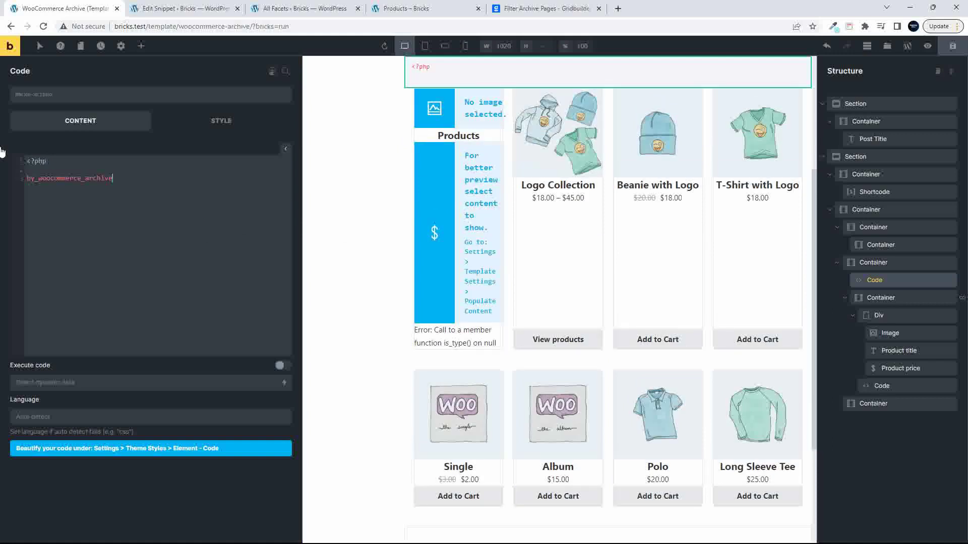
type("();")
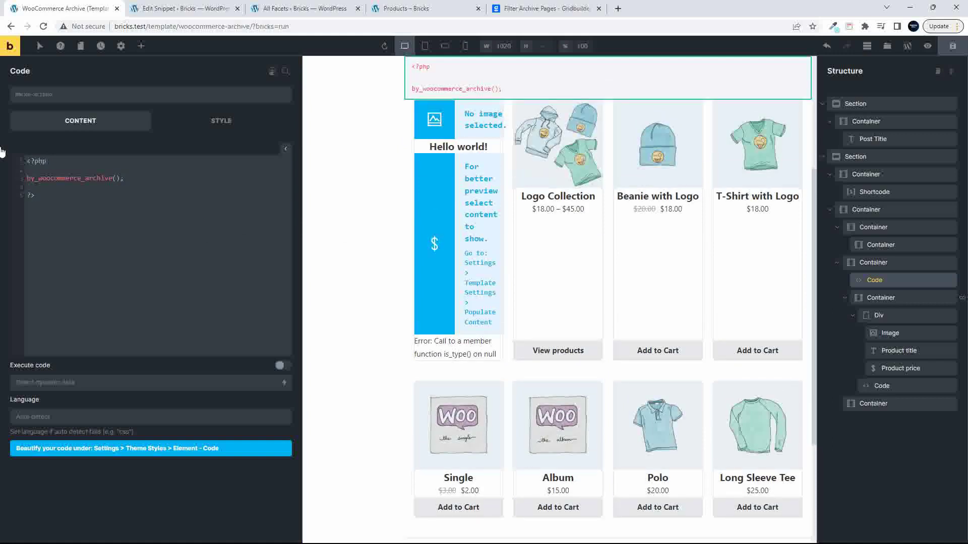
left_click(27, 178)
key("Tab")
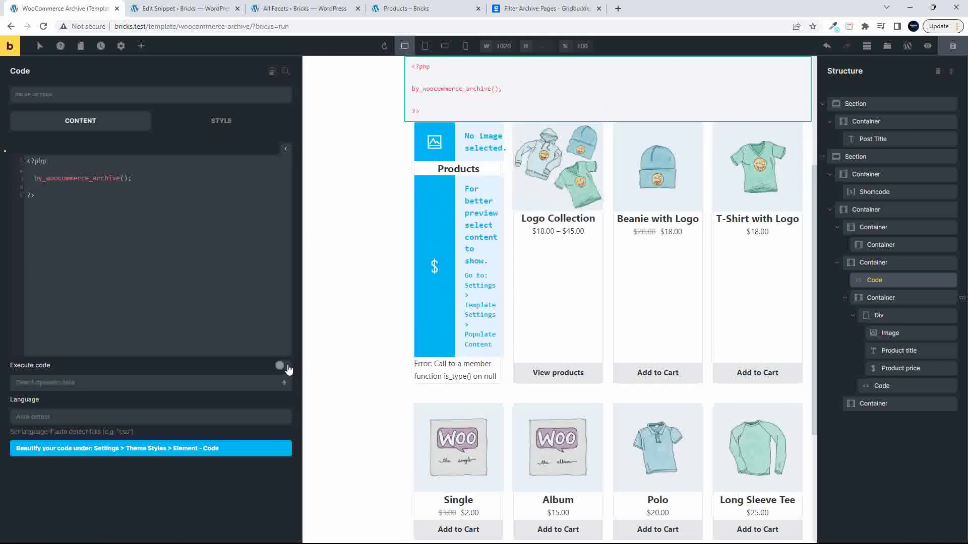
Enable Execute code on the Code element and save the template
left_click(285, 366)
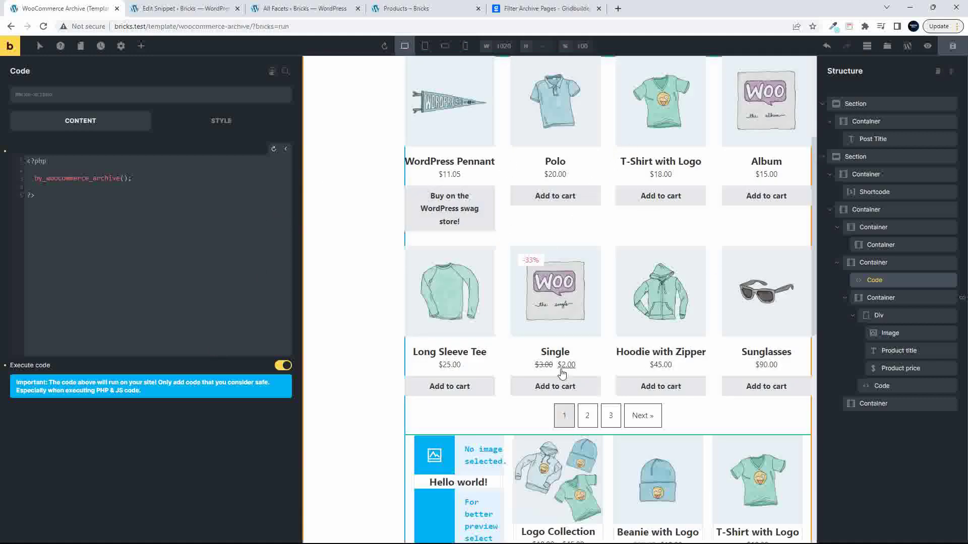
left_click(953, 47)
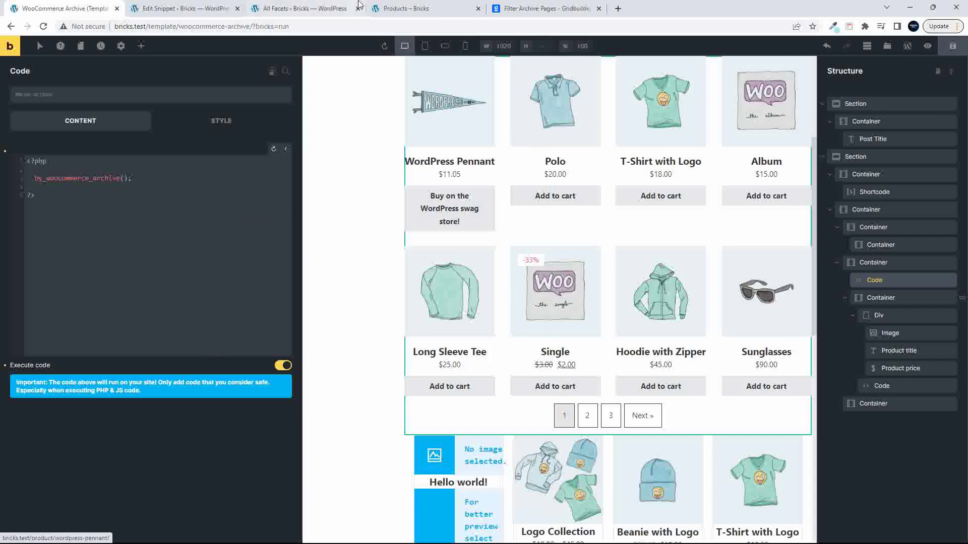
left_click(436, 12)
Reload the shop, clear the Music filter, then tick and clear Tshirts
left_click(43, 26)
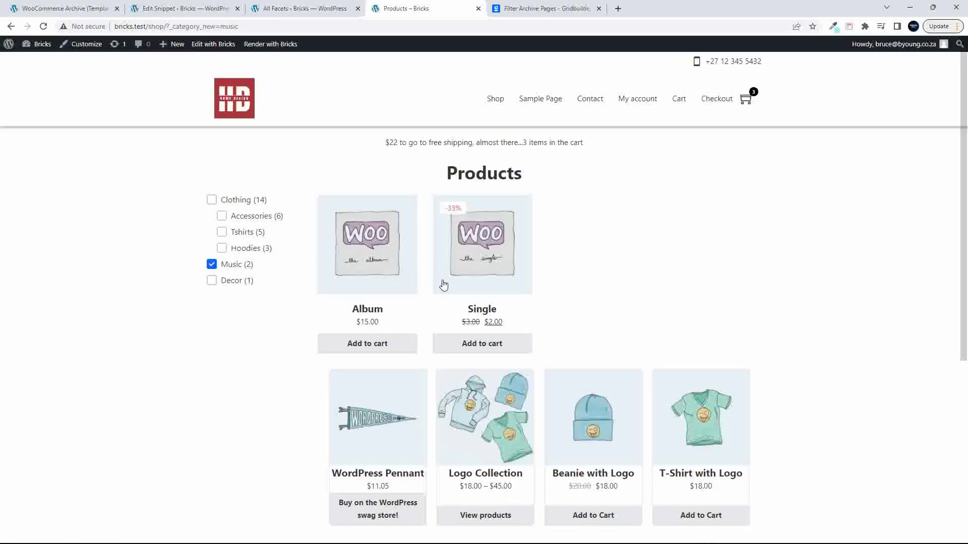
left_click(210, 265)
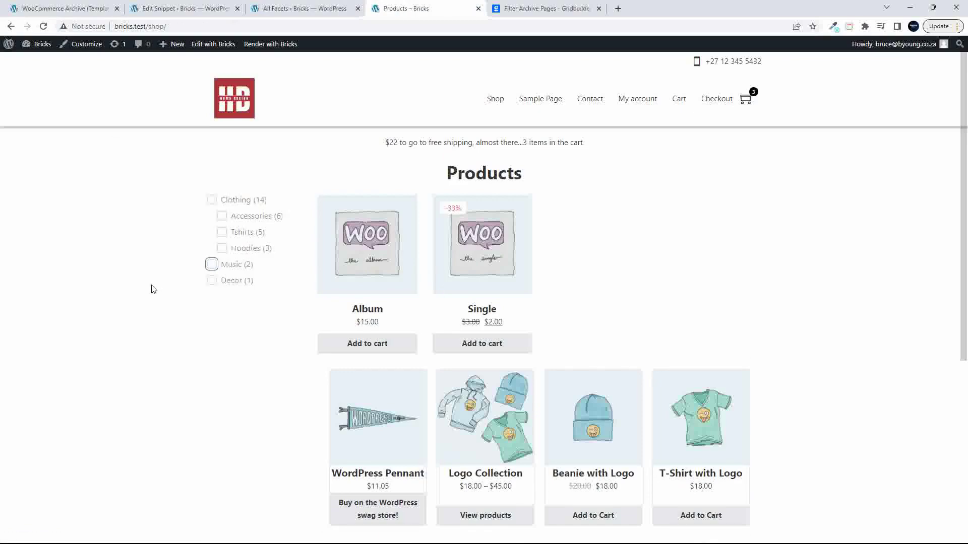
scroll(176, 292, "down", 5)
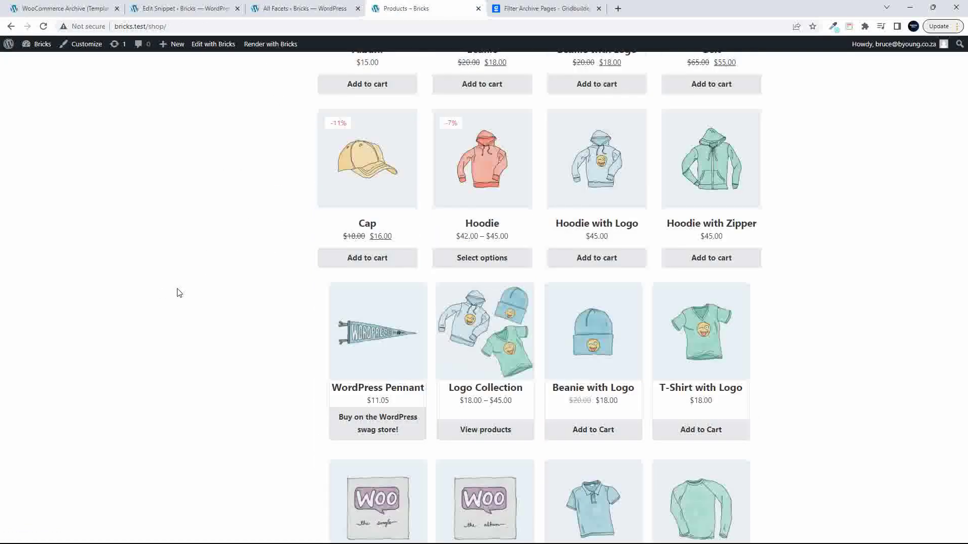
scroll(178, 292, "up", 4)
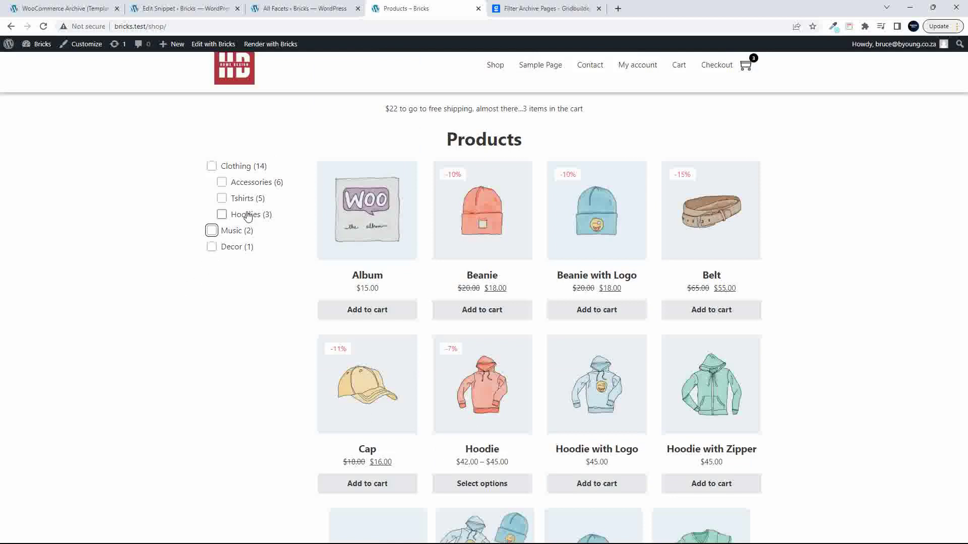
left_click(222, 199)
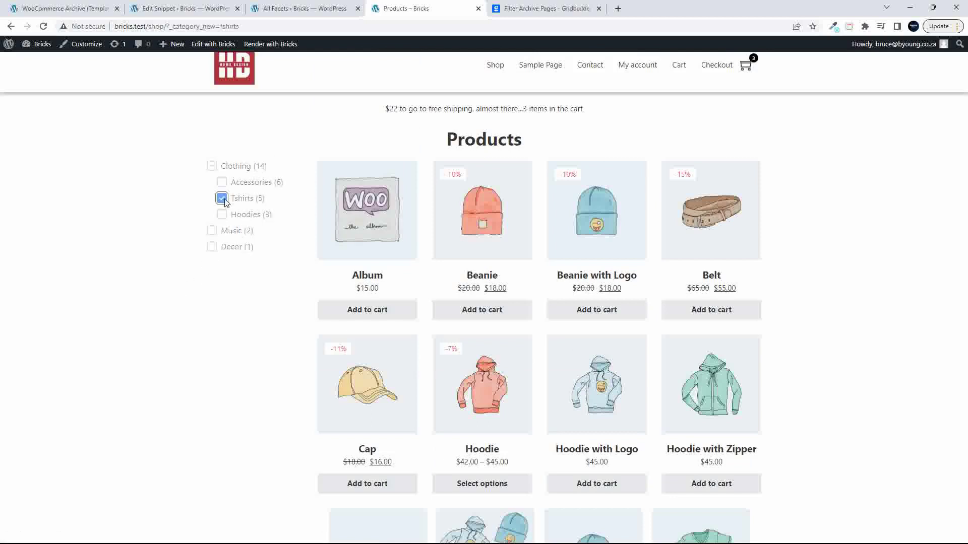
left_click(224, 201)
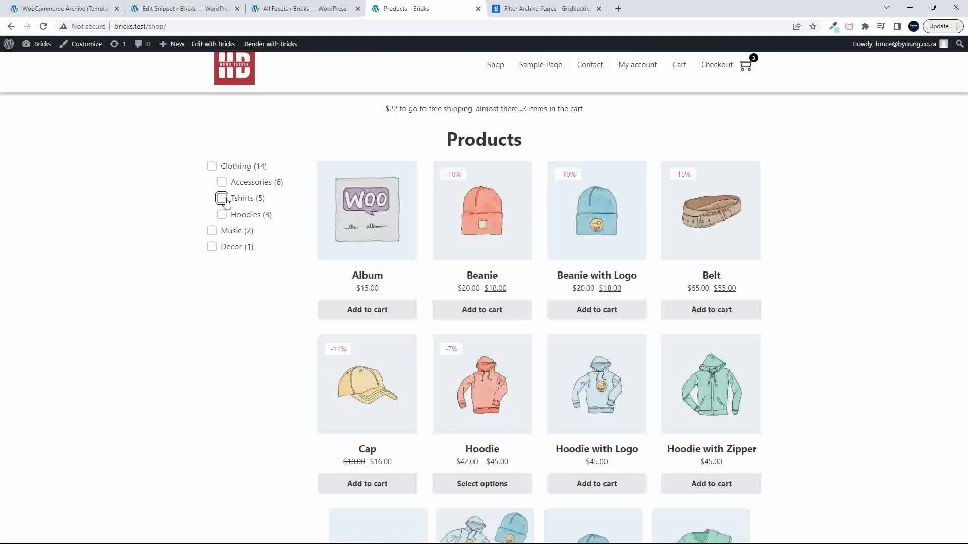
Inspect the facet Shortcode element and highlight its grid="wpgb-content" value
left_click(61, 8)
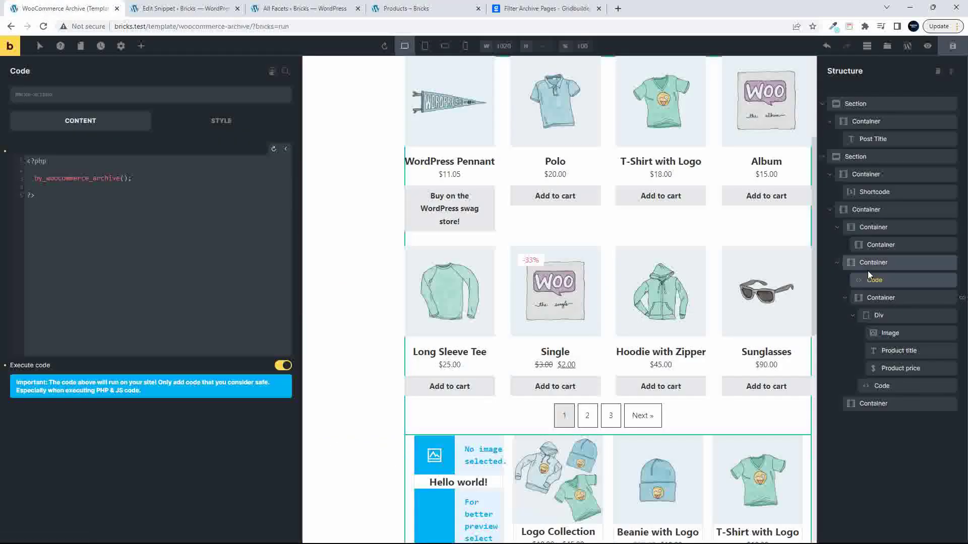
left_click(867, 194)
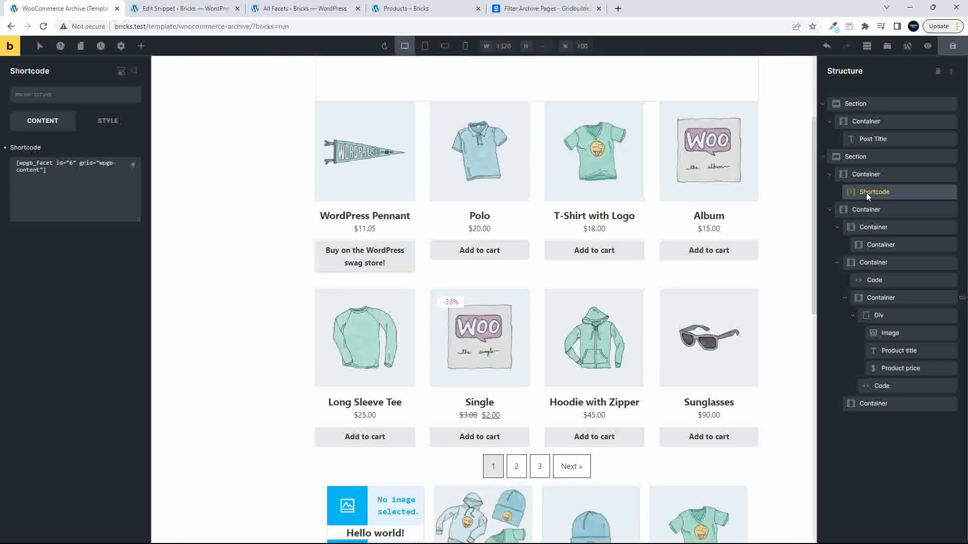
left_click(99, 162)
left_click_drag(99, 162, 36, 170)
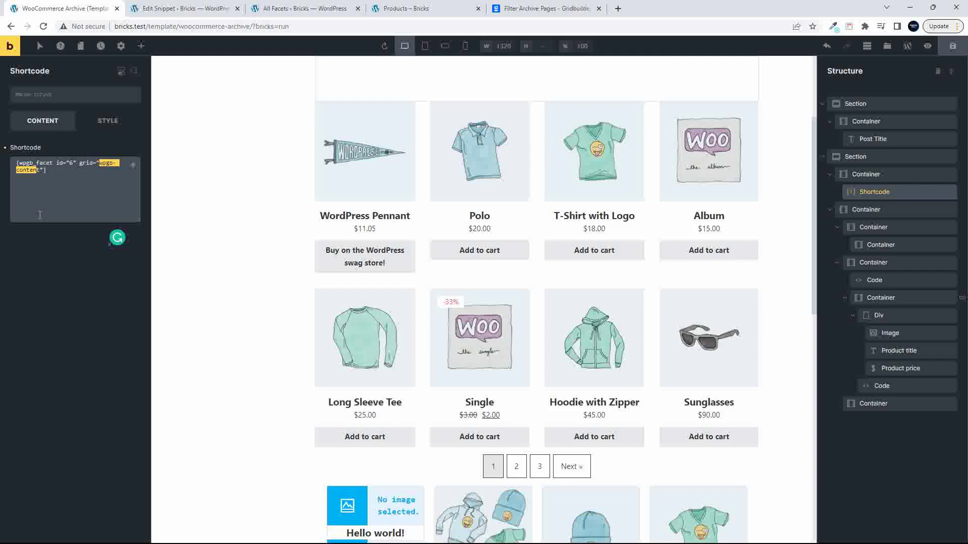
left_click(299, 9)
Check Gridbuilder's Filter Custom Content setting, then copy the Sale Items facet shortcode
left_click(918, 73)
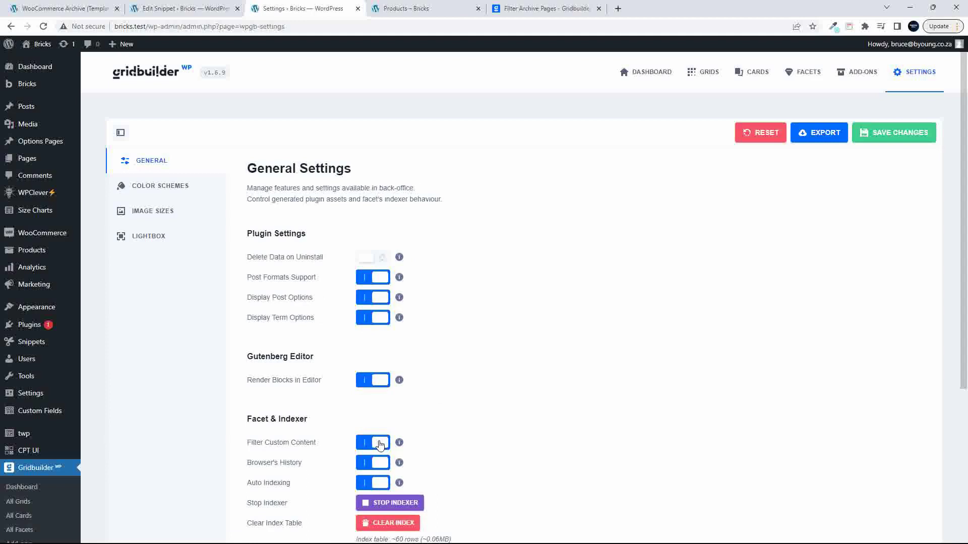
mouse_move(399, 445)
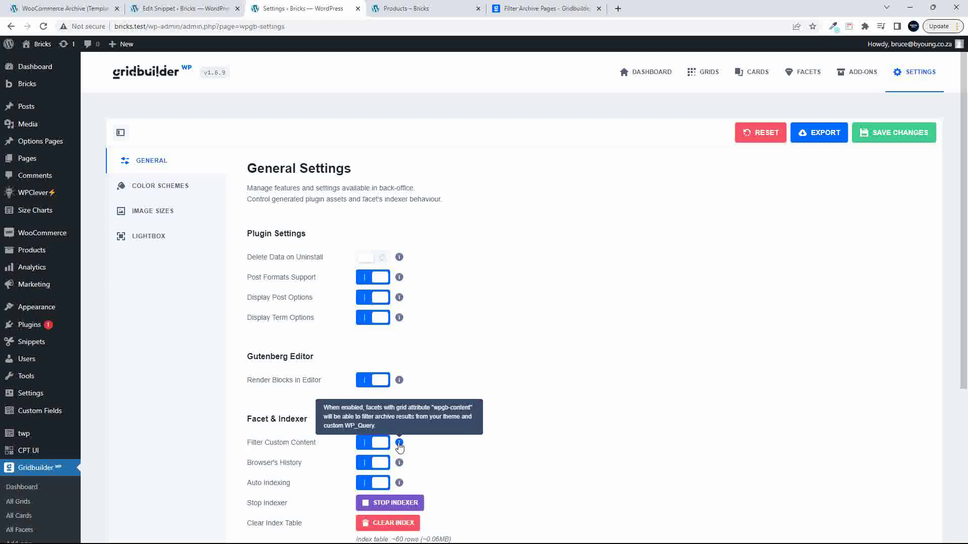
left_click(809, 73)
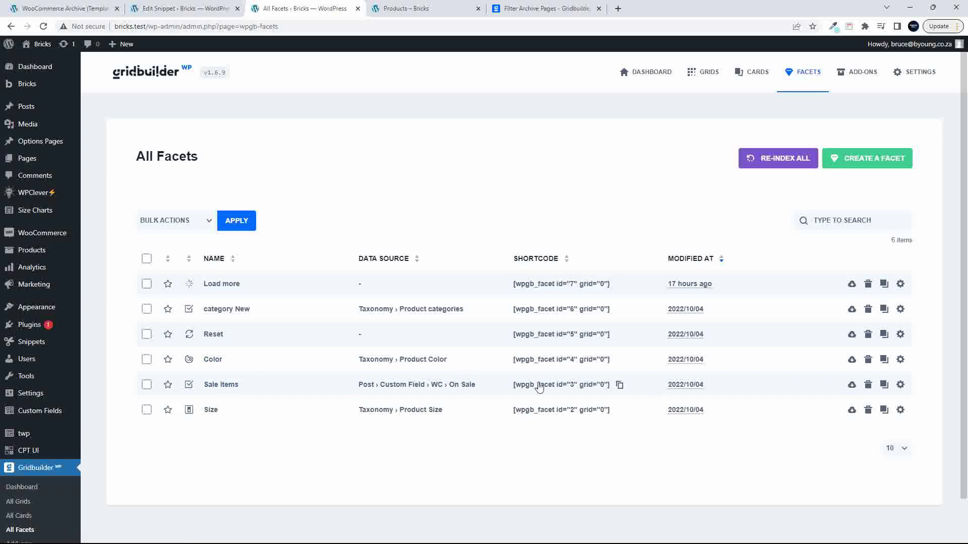
left_click(619, 385)
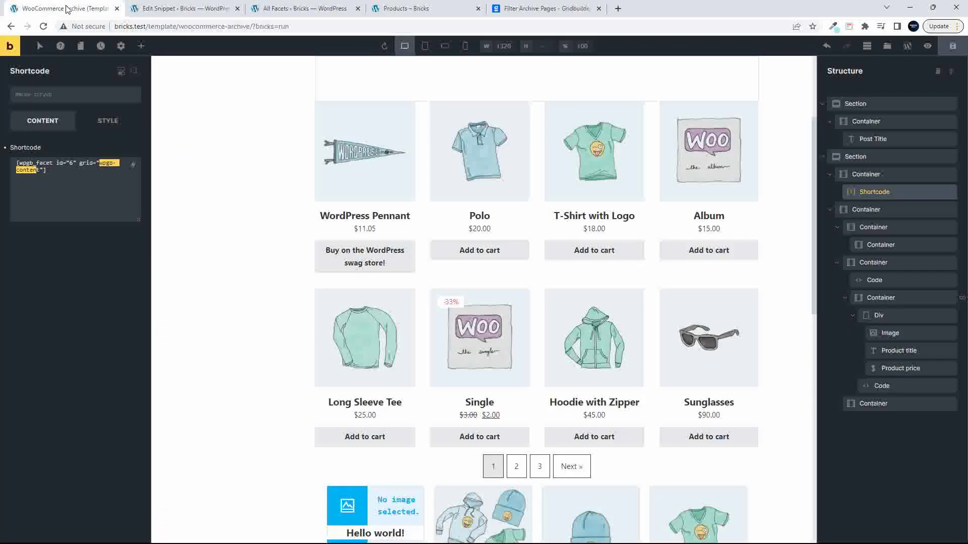
left_click(65, 8)
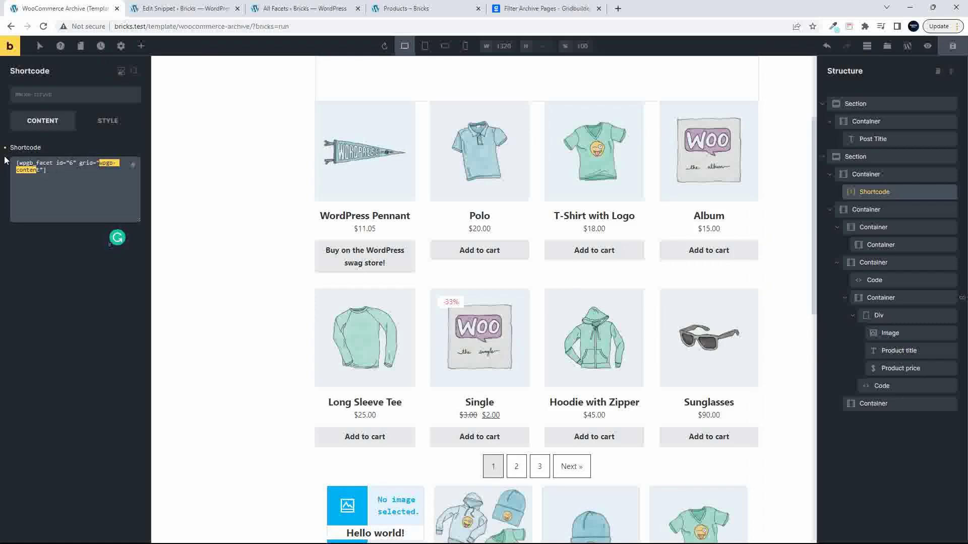
Paste the Sale Items shortcode above the existing one, change grid="0" to wpgb-content, and save
left_click(116, 173)
key("ctrl+v")
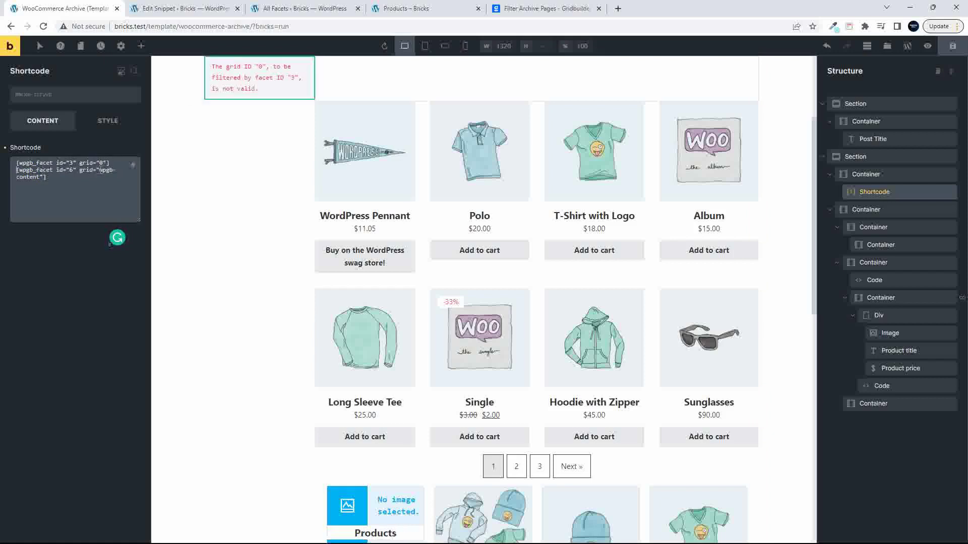
left_click_drag(98, 170, 37, 180)
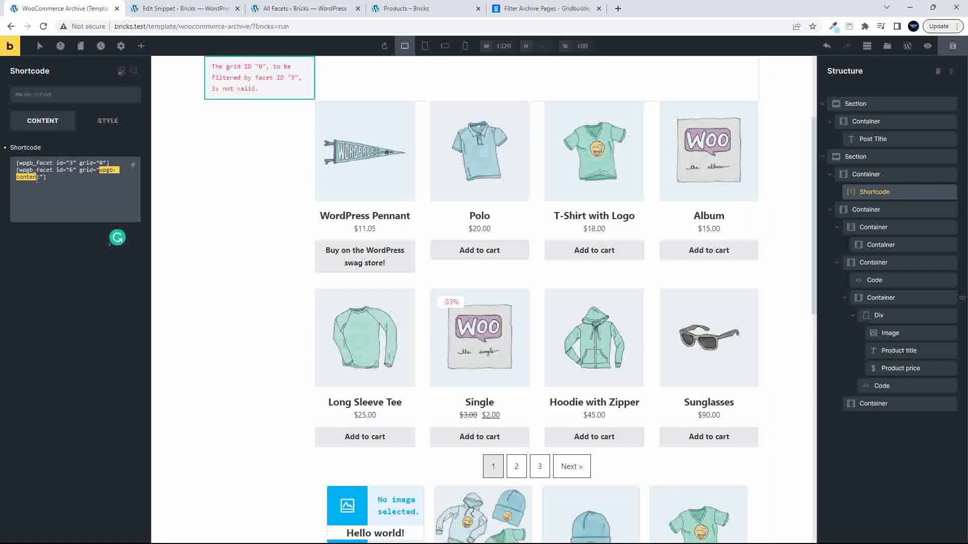
left_click(103, 163)
key("BackSpace")
key("ctrl+v")
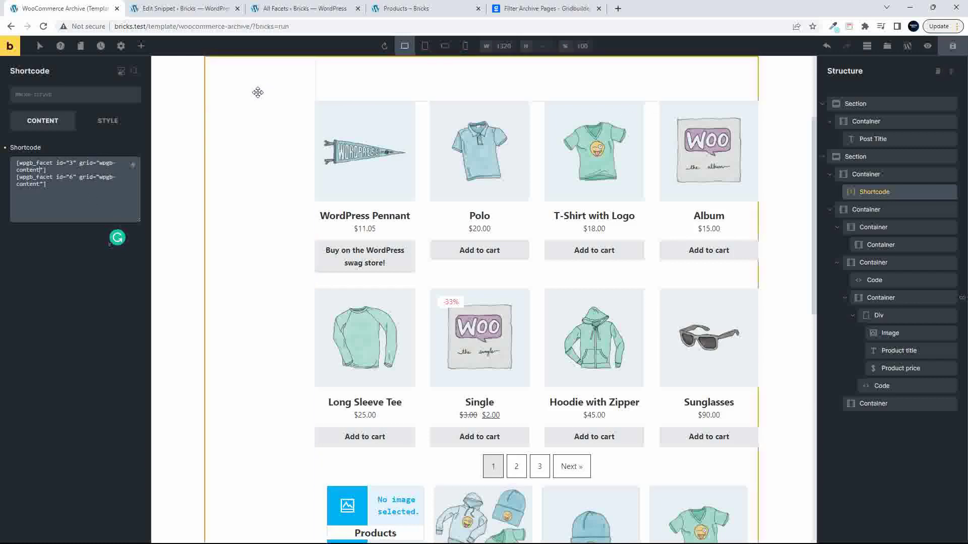
left_click(952, 46)
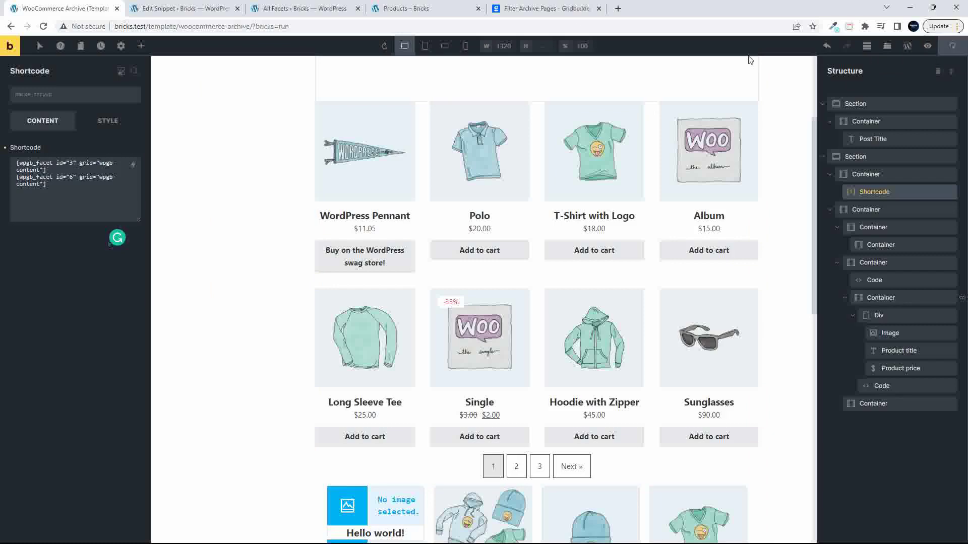
left_click(412, 8)
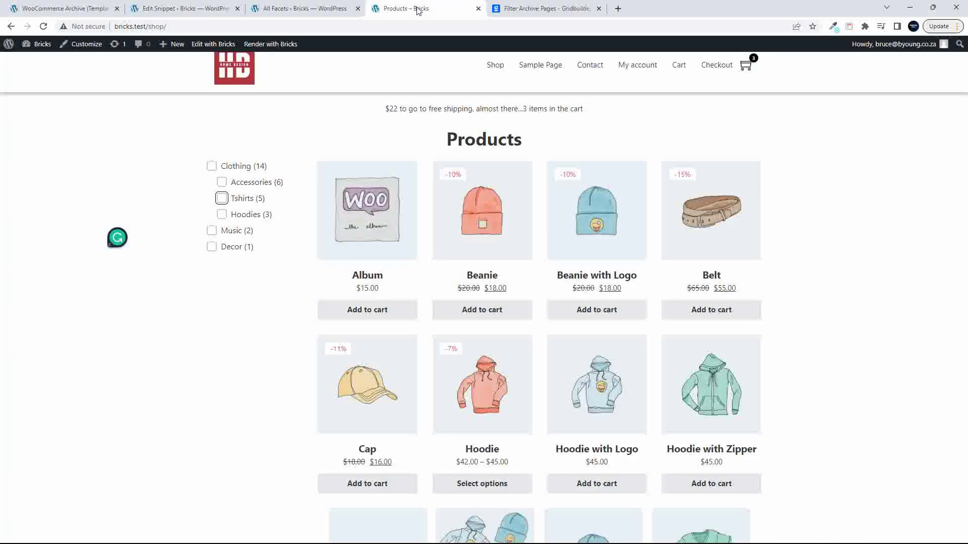
Reload the shop and test the On Sale (7) filter by ticking and clearing it
left_click(43, 27)
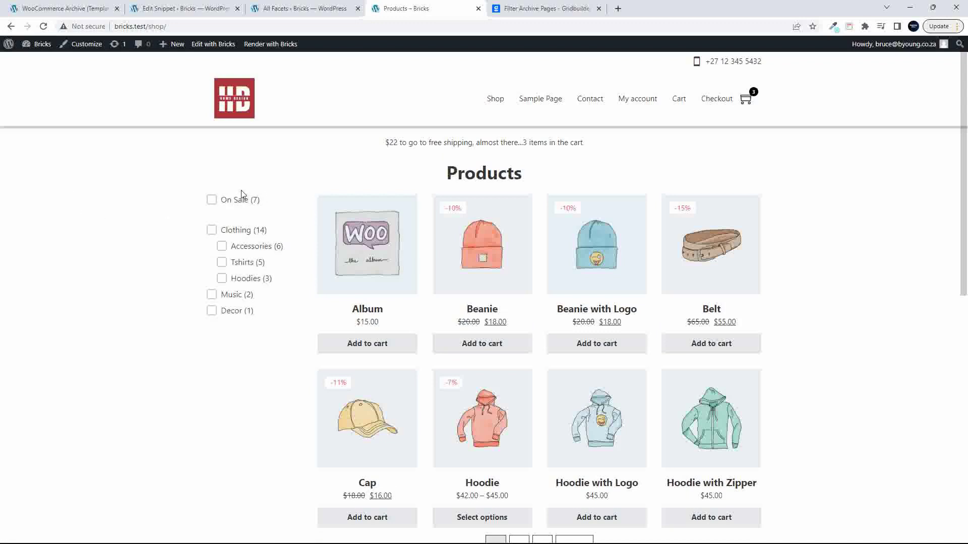
left_click(212, 201)
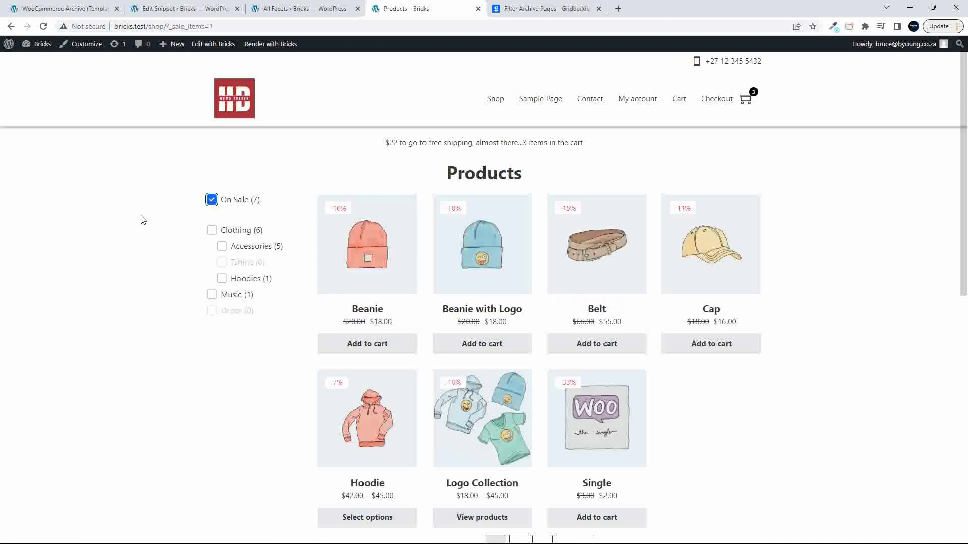
left_click(214, 201)
Copy the Color facet (id 4) shortcode from Gridbuilder's All Facets list
left_click(74, 9)
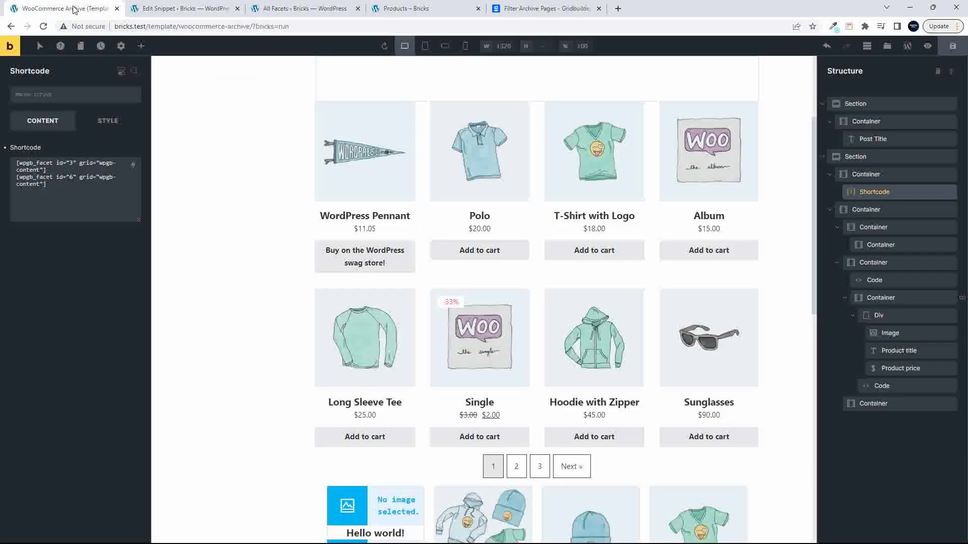
left_click(197, 8)
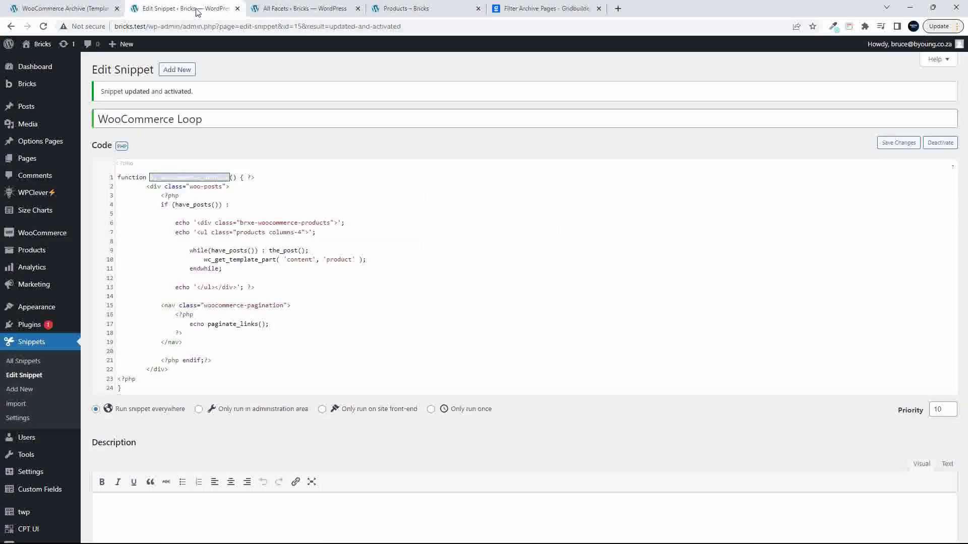
left_click(310, 9)
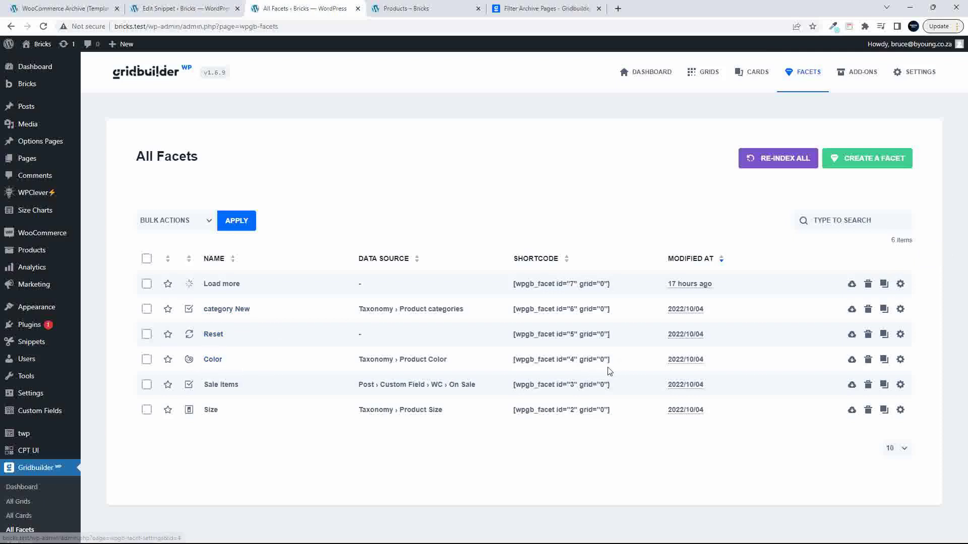
left_click(619, 361)
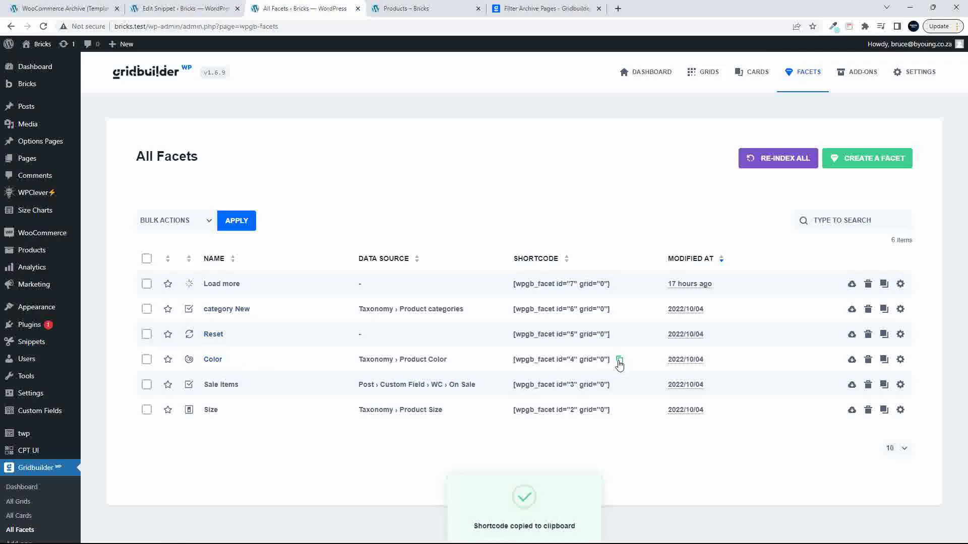
Paste the Color shortcode into the Shortcode element, set its grid to wpgb-content, and save
left_click(63, 8)
left_click(61, 187)
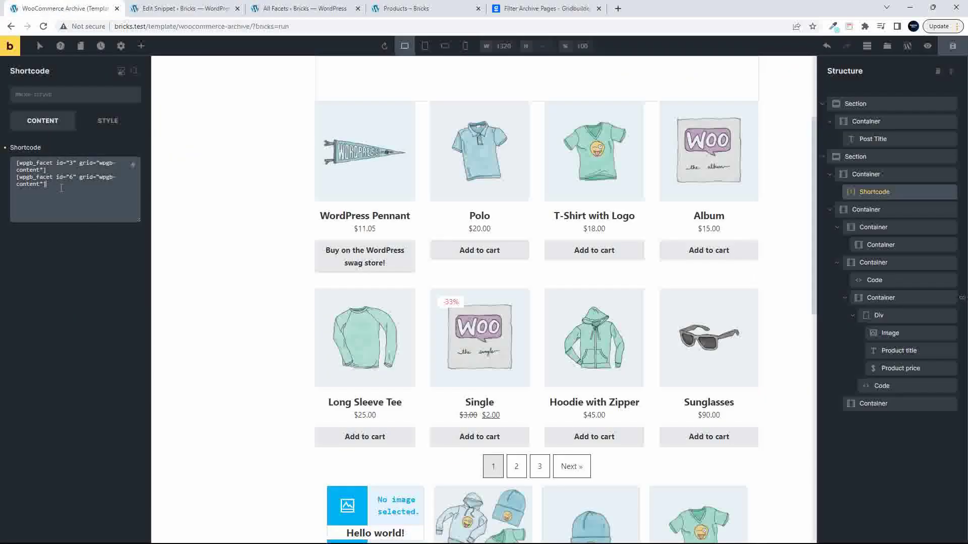
key("ctrl+v")
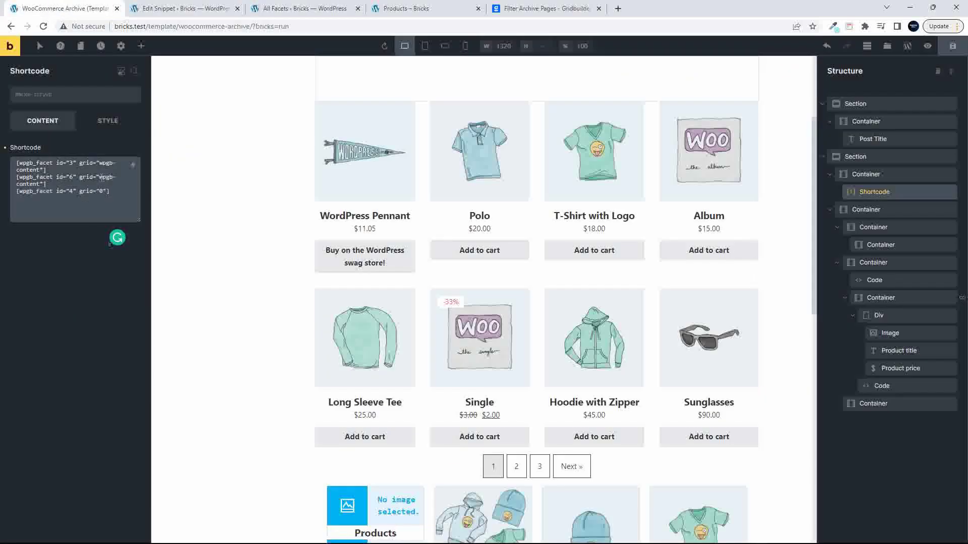
left_click_drag(100, 177, 38, 185)
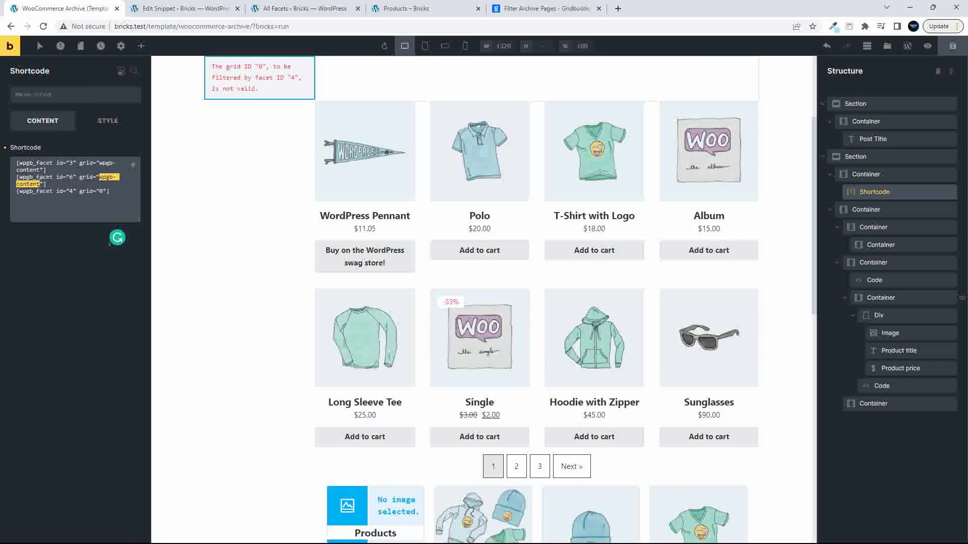
left_click(100, 191)
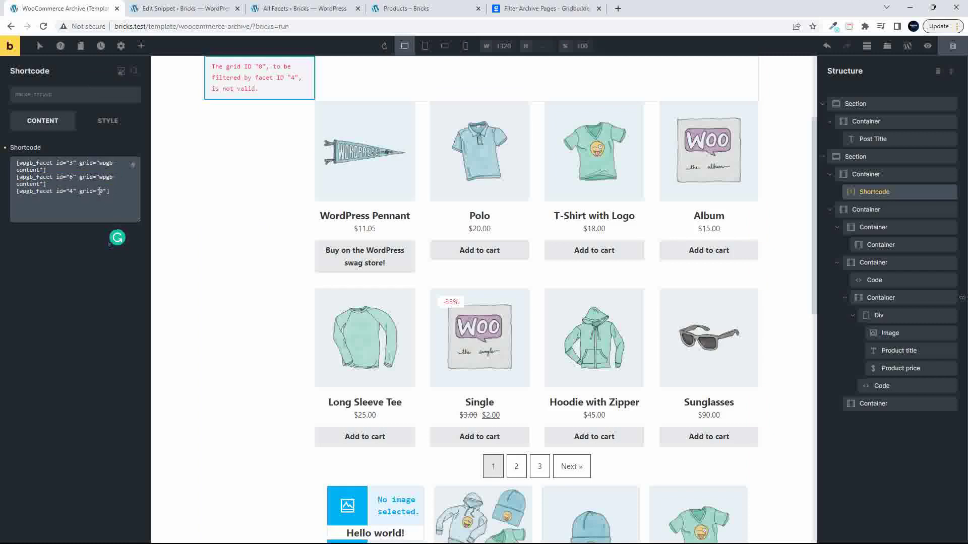
key("ctrl+v")
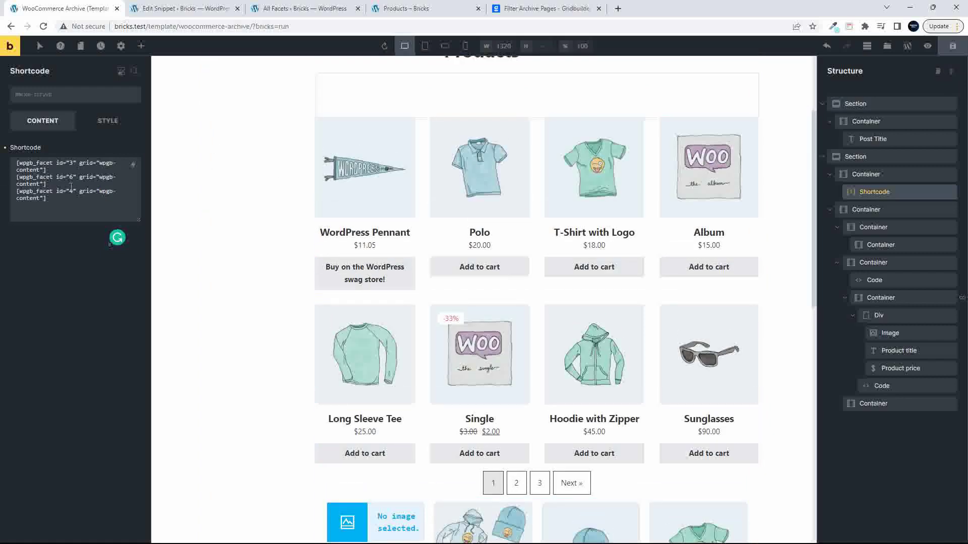
key("ctrl+s")
left_click(405, 8)
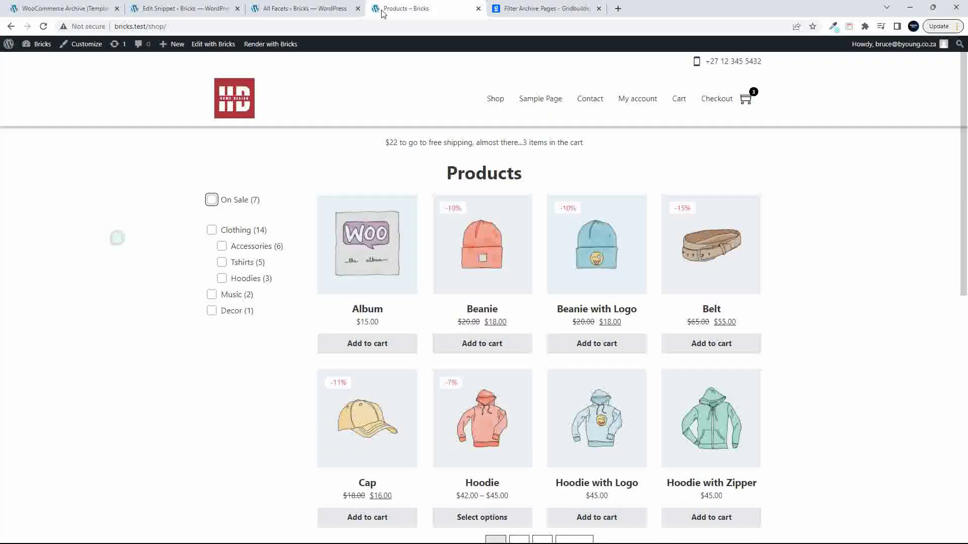
Reload the shop and filter by the blue swatch, trying green before returning to blue
left_click(44, 27)
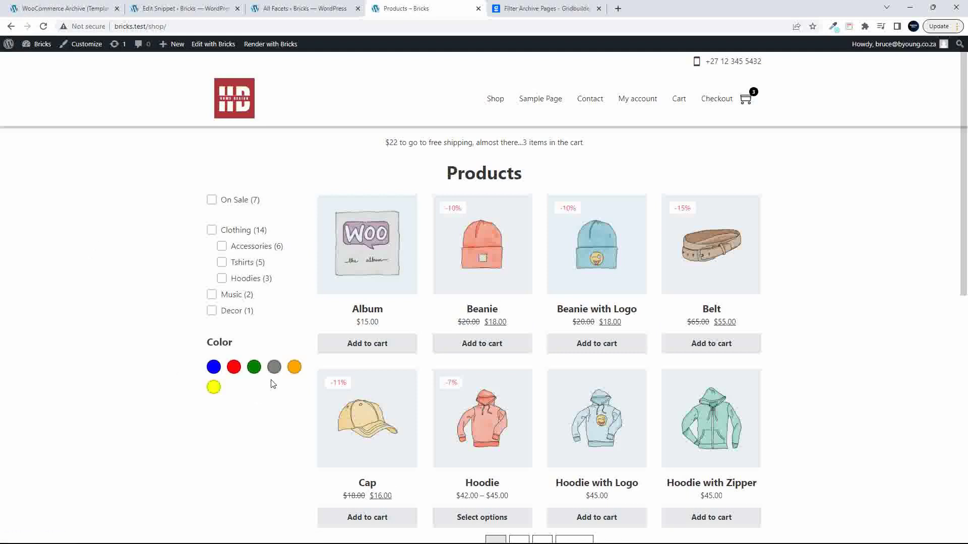
left_click(214, 368)
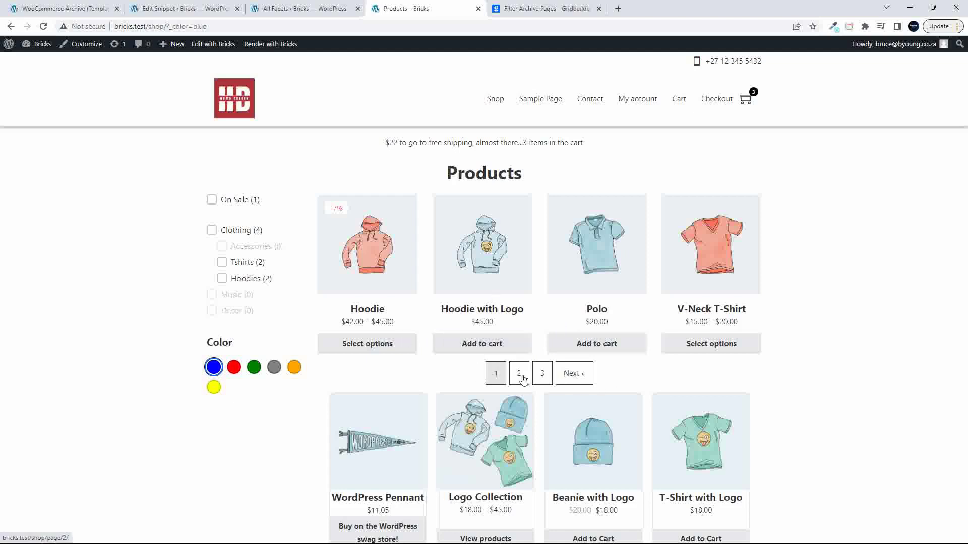
left_click(254, 371)
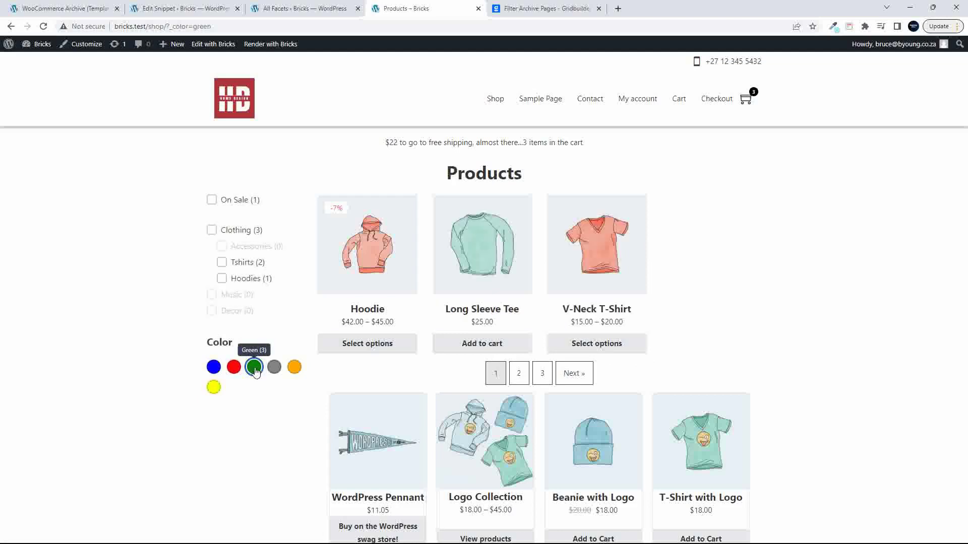
left_click(213, 367)
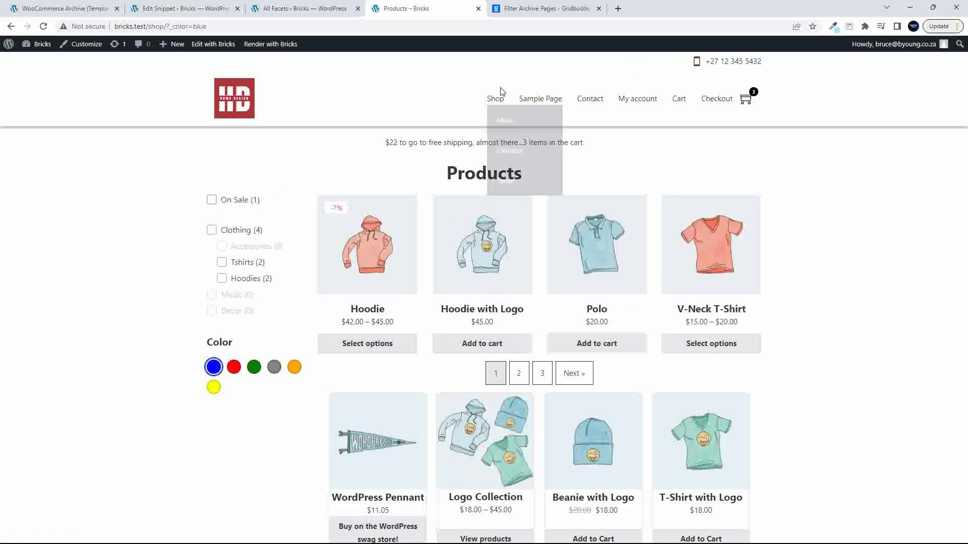
Browse the Music category archive, then the Clothing category archive
mouse_move(499, 101)
left_click(503, 123)
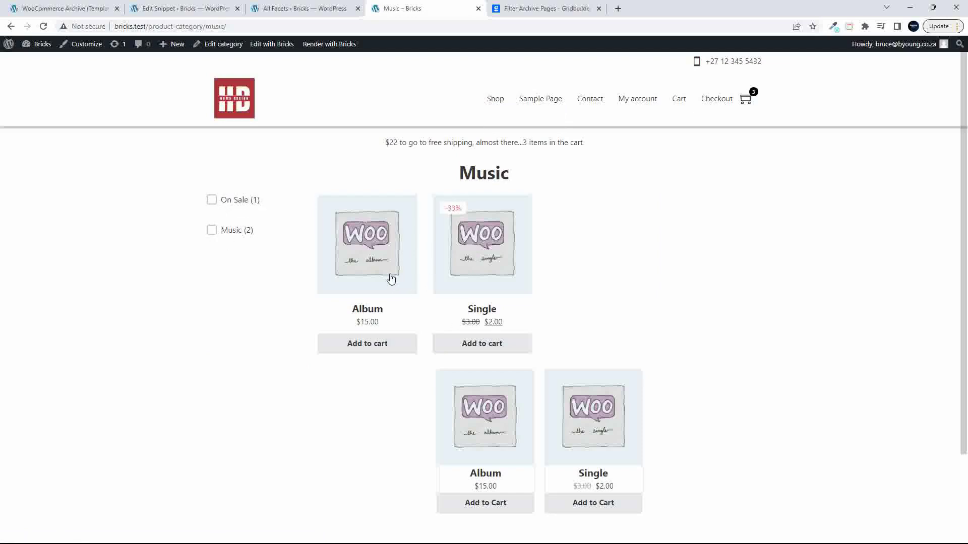
left_click(497, 100)
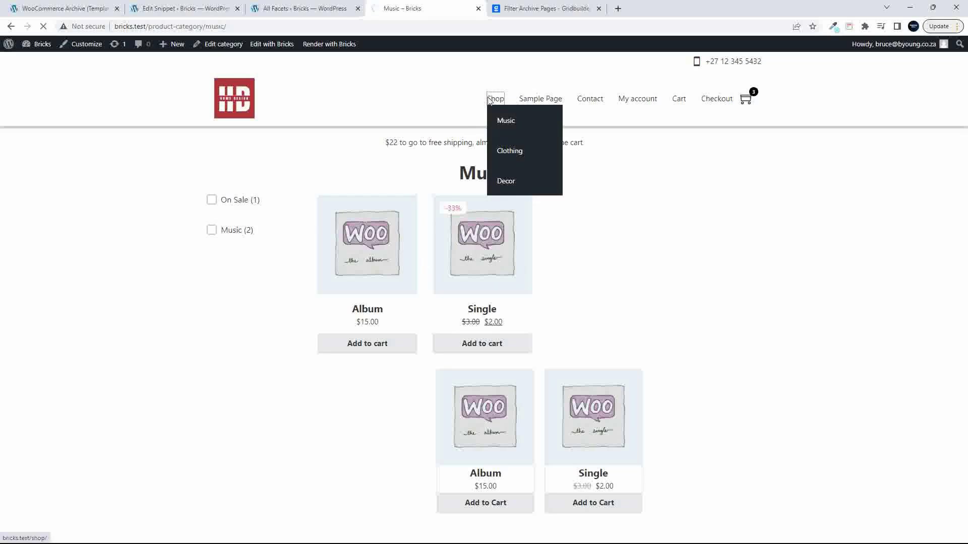
left_click(510, 157)
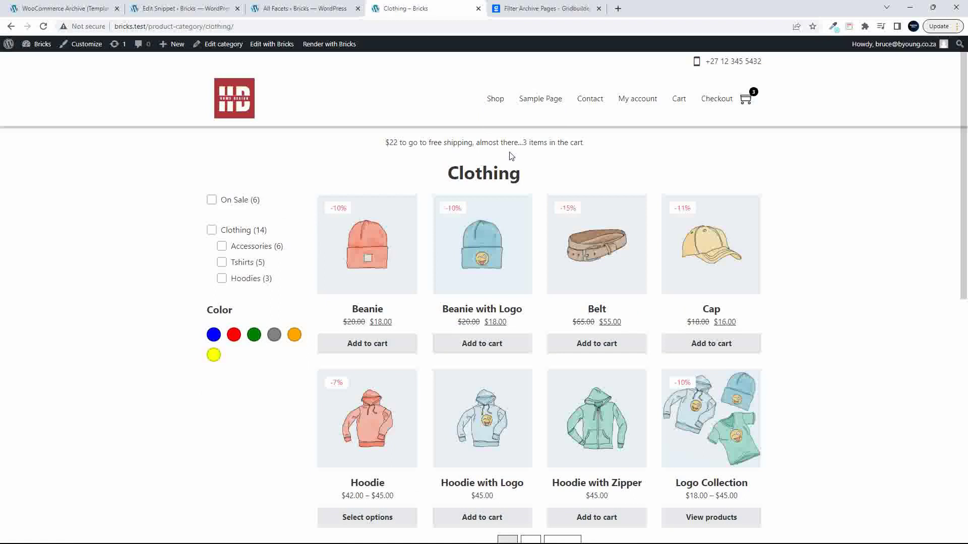
Try the Tshirts and Hoodies filters on the Clothing grid, clear them, and return to Shop
left_click(222, 262)
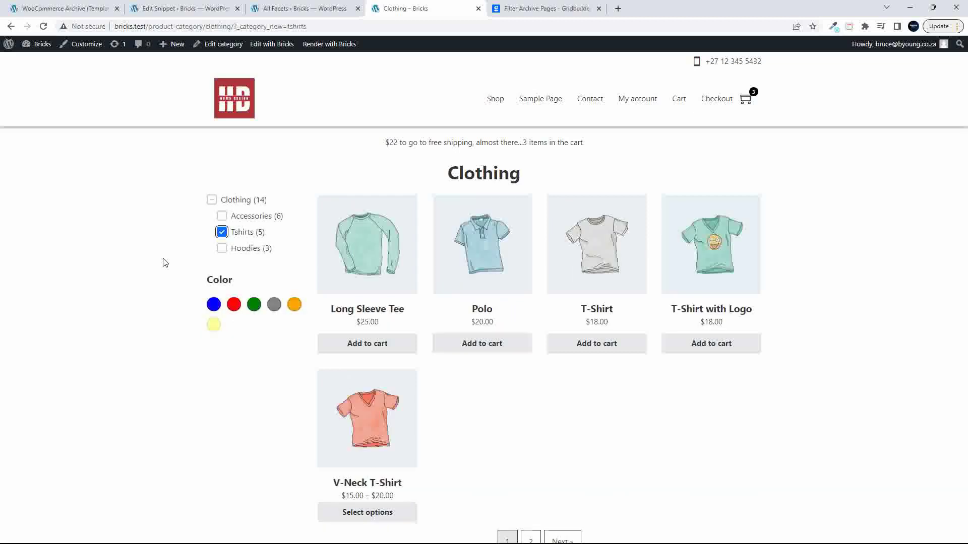
left_click(222, 233)
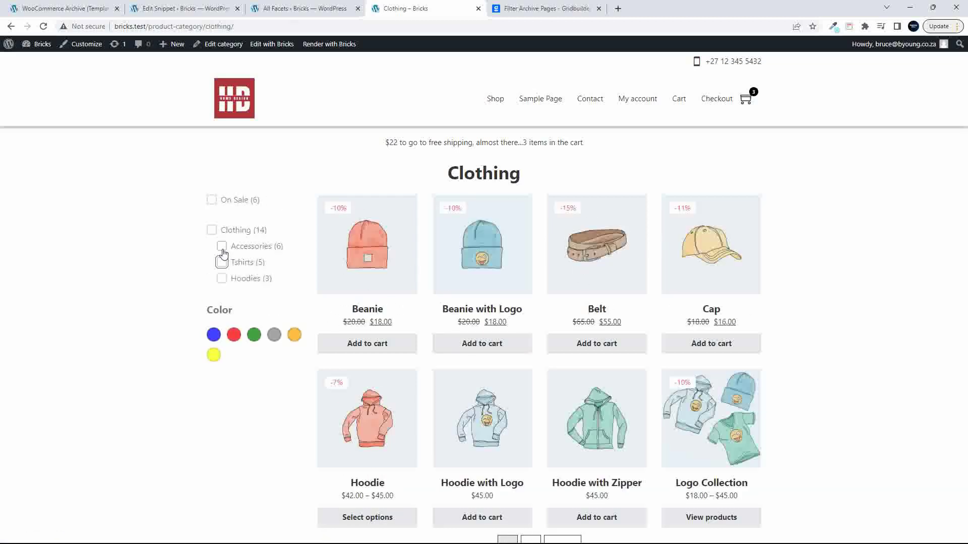
left_click(222, 279)
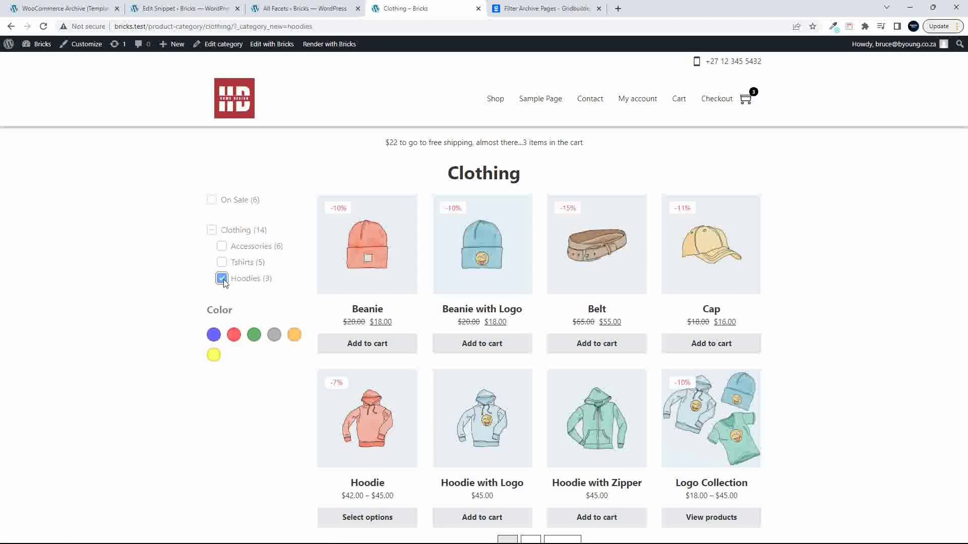
left_click(222, 263)
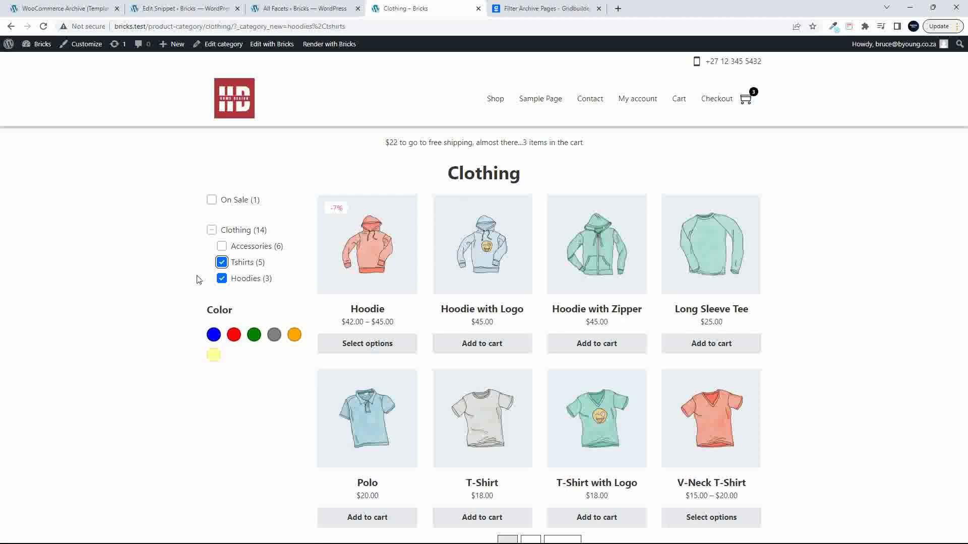
left_click(223, 263)
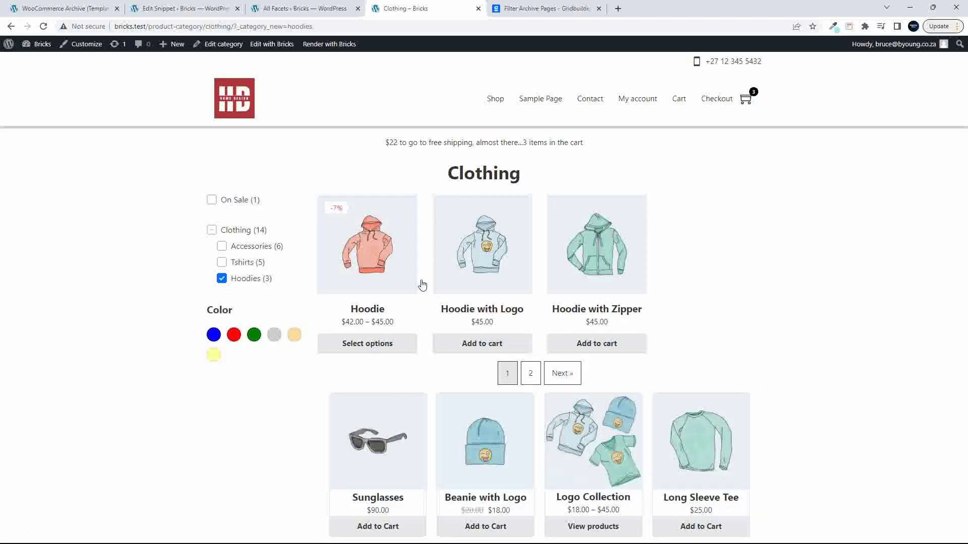
left_click(222, 279)
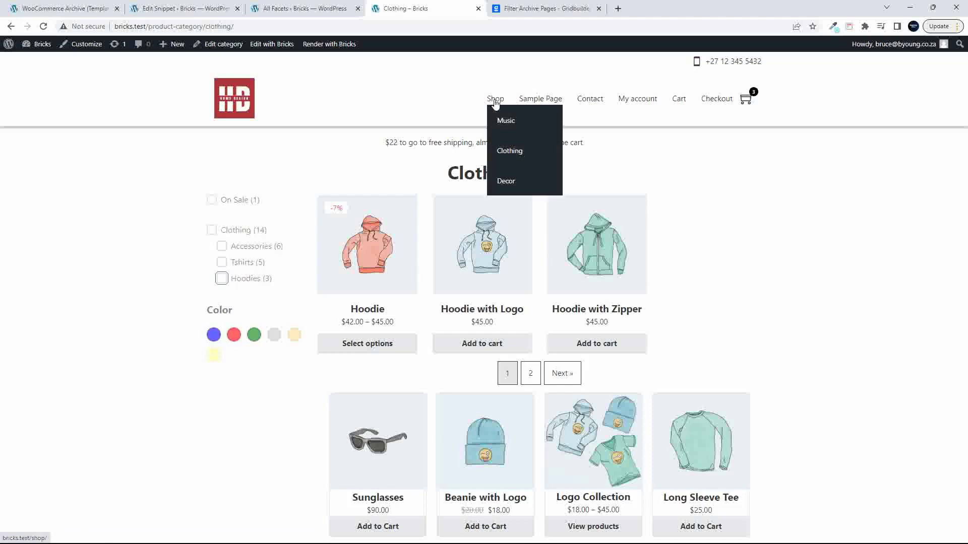
left_click(495, 99)
Copy the Load more facet's shortcode from the Gridbuilder facets list
left_click(67, 7)
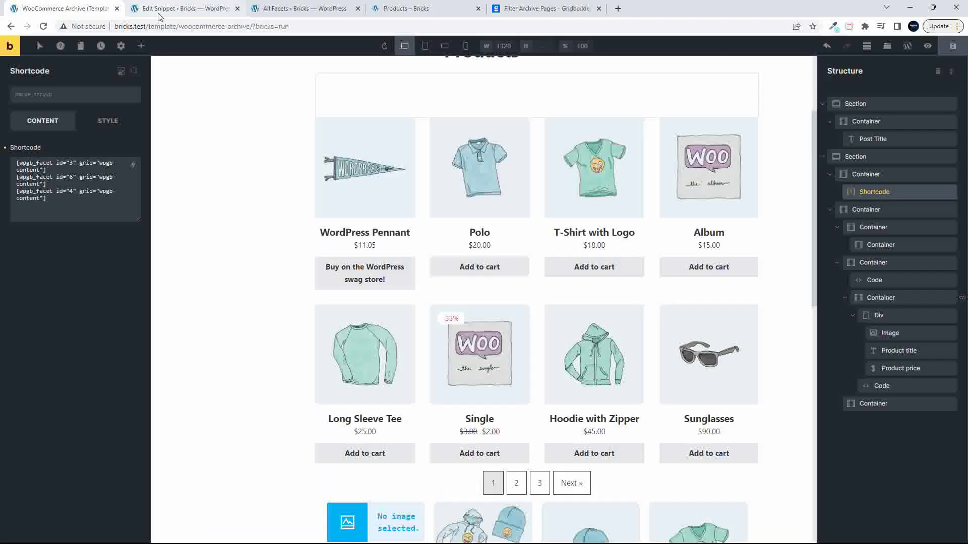
left_click(323, 7)
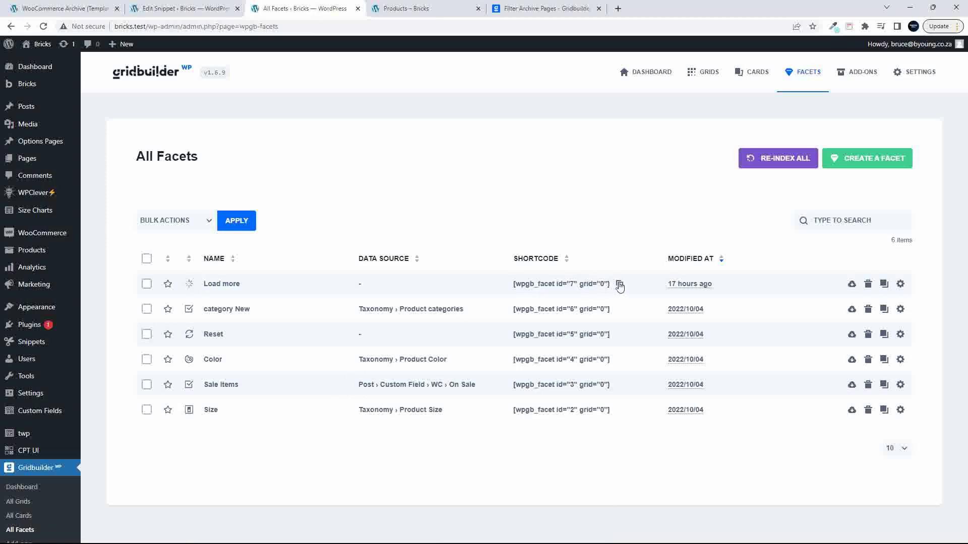
left_click(619, 285)
Select the archive template's PHP Code element that renders the products
left_click(373, 11)
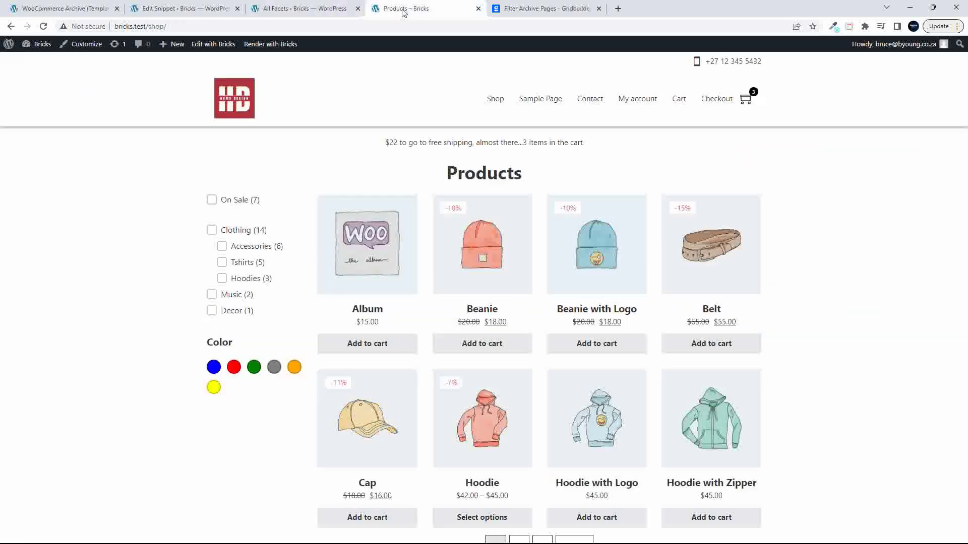
left_click(70, 8)
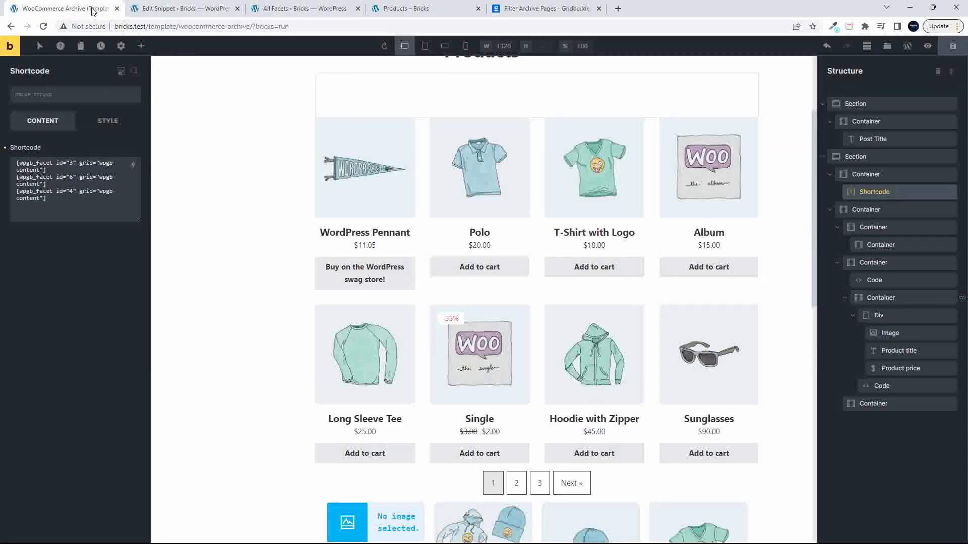
left_click(624, 417)
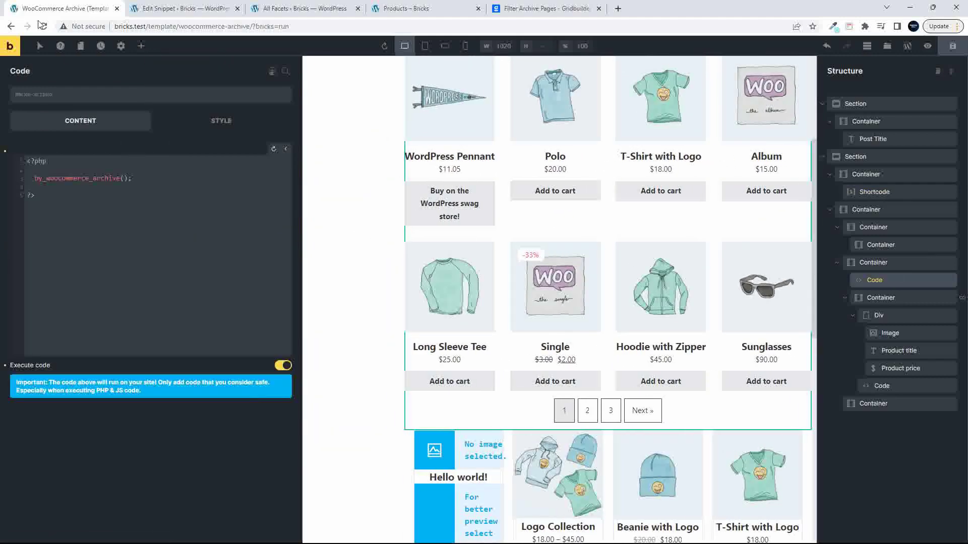
Add a Shortcode element below the PHP code element
left_click(141, 46)
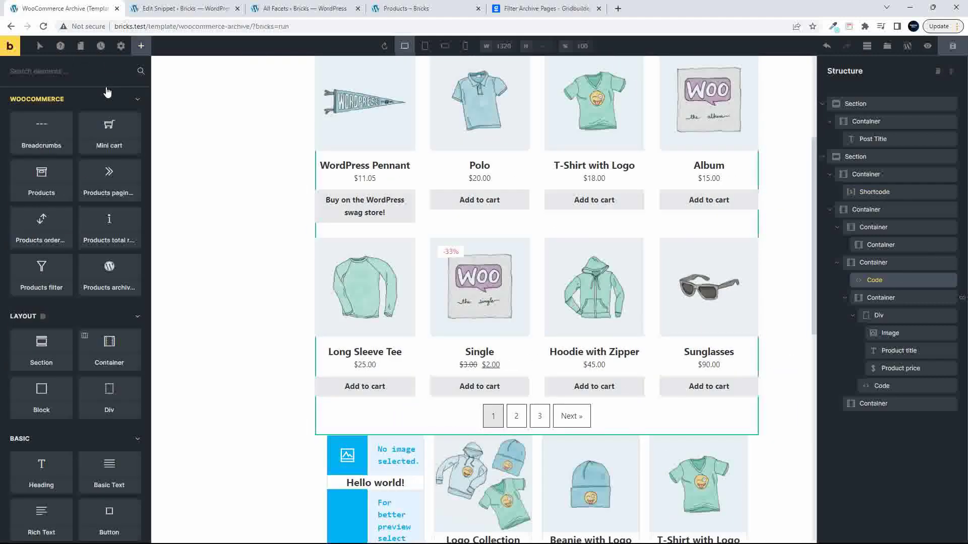
type("short")
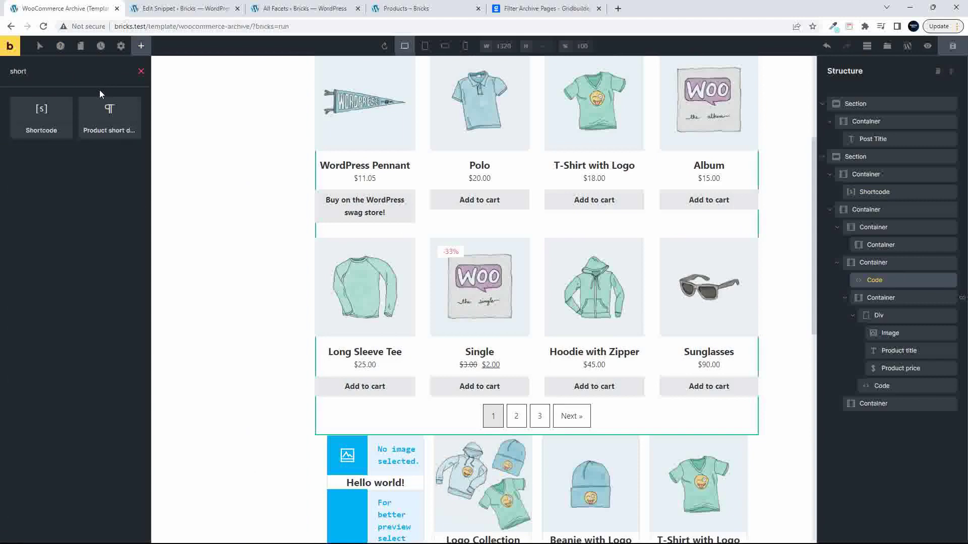
left_click(36, 111)
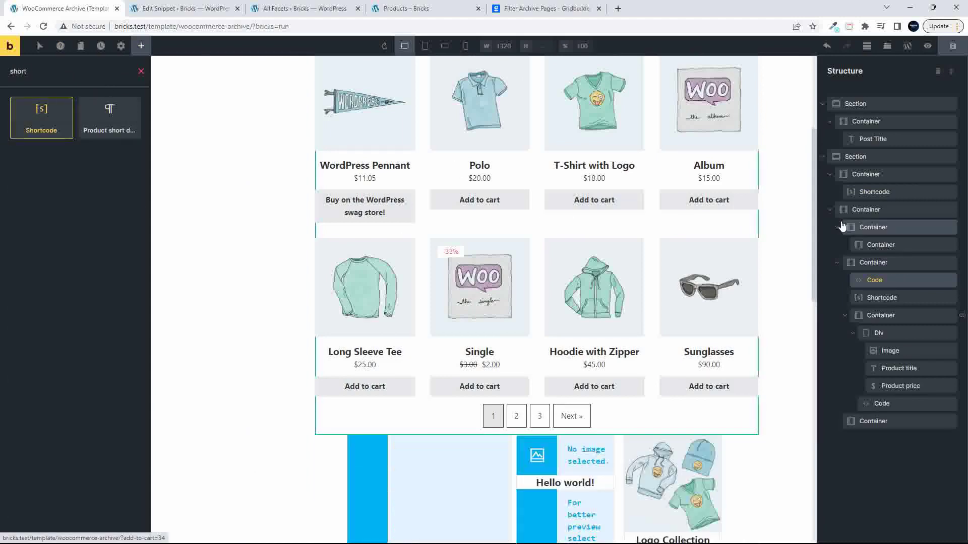
Paste the Load more facet shortcode with grid="wpgb-content" and save the template
left_click(879, 298)
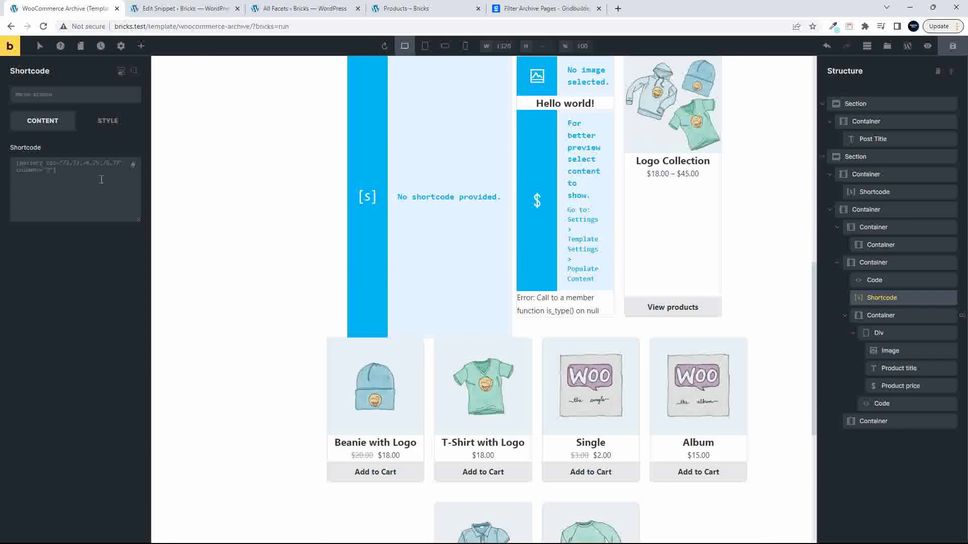
left_click(92, 176)
key("ctrl+v")
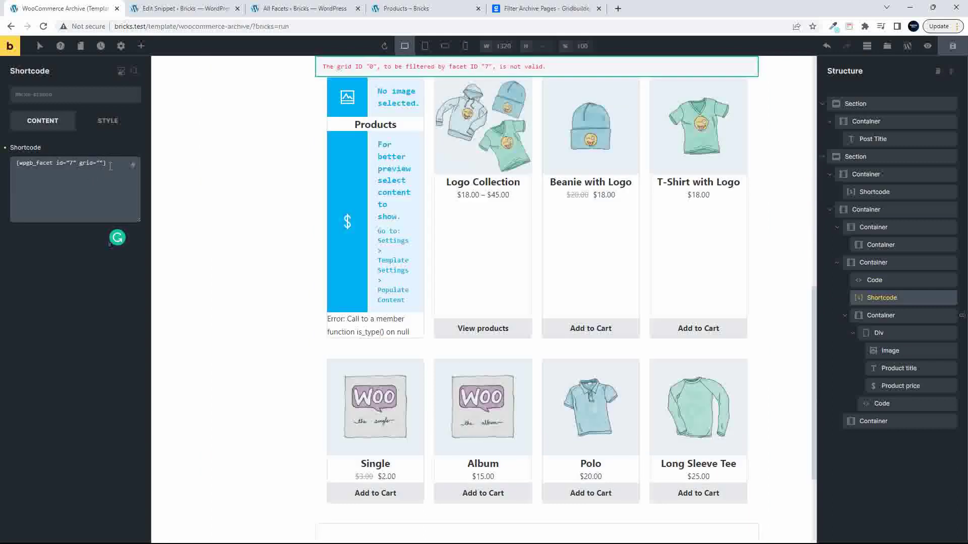
type("wpgb")
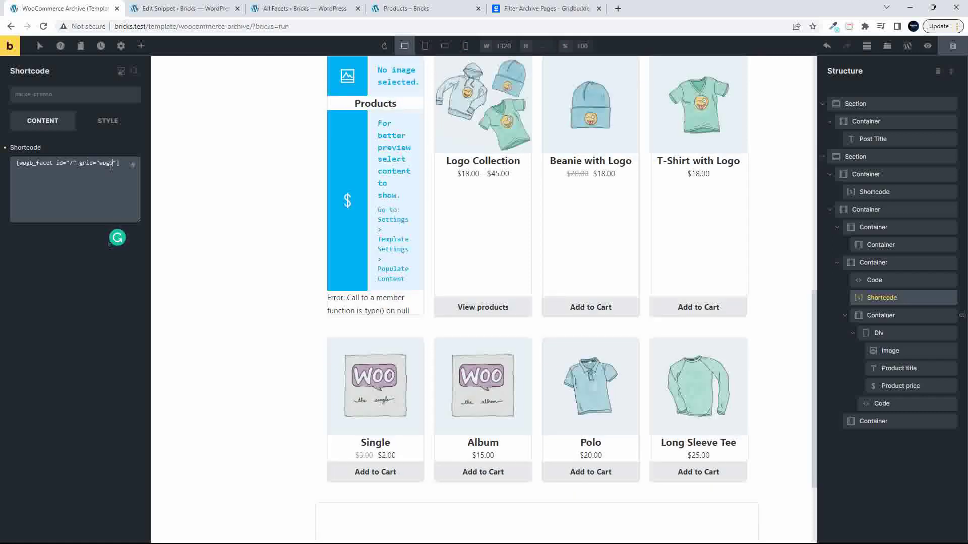
type("-containe")
key("BackSpace")
type("ent")
left_click(956, 48)
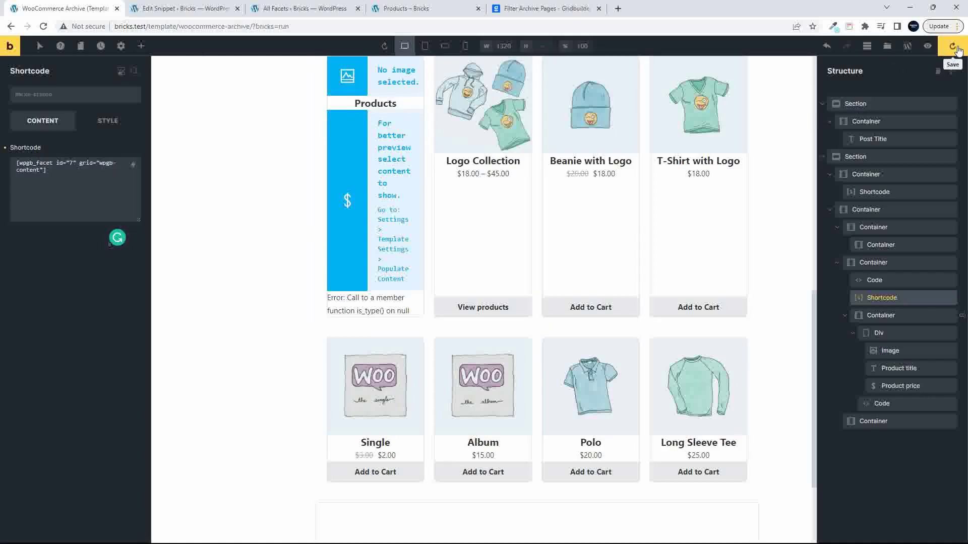
left_click(407, 10)
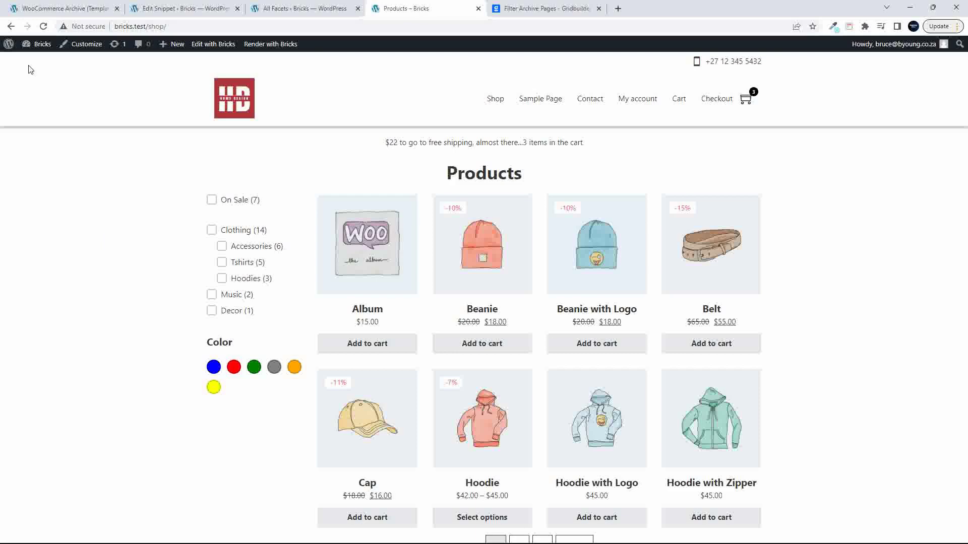
Reload the shop and use Load more (9) to append the remaining products, ending with WordPress Pennant
left_click(43, 26)
scroll(113, 253, "down", 7)
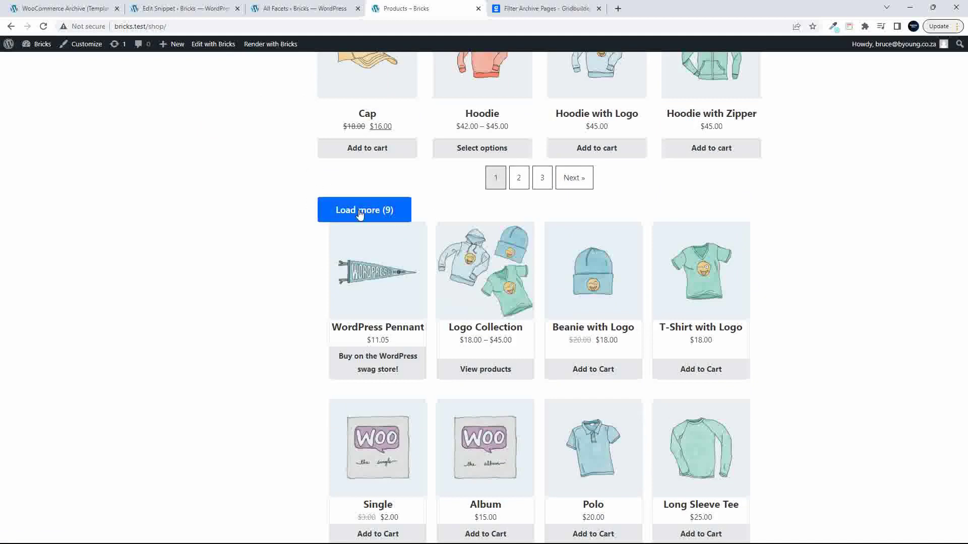
left_click(398, 212)
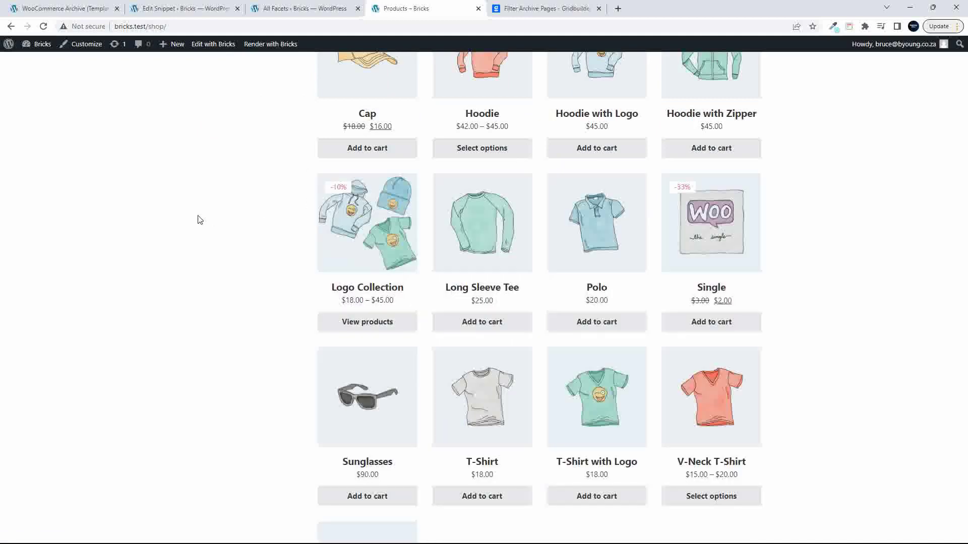
scroll(489, 460, "down", 2)
scroll(488, 460, "down", 2)
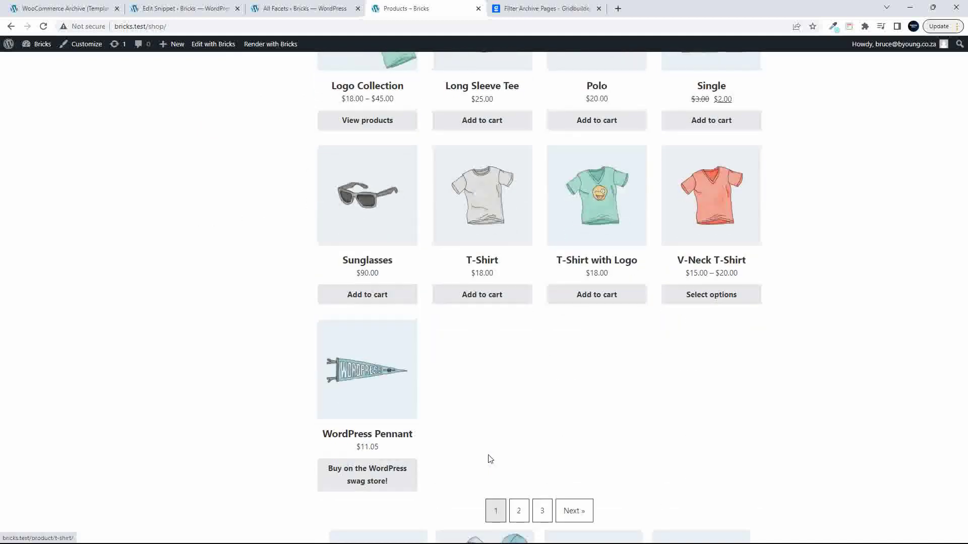
scroll(488, 460, "up", 10)
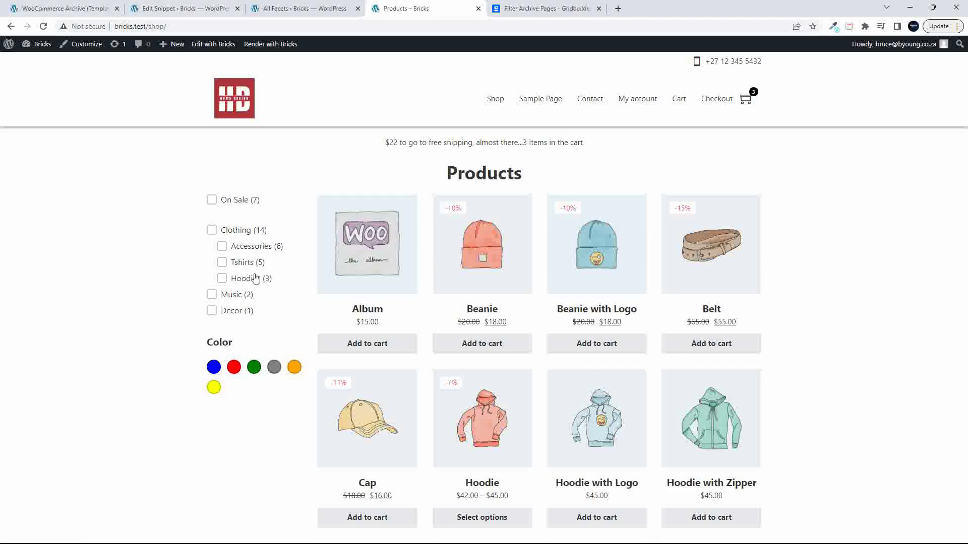
left_click(171, 8)
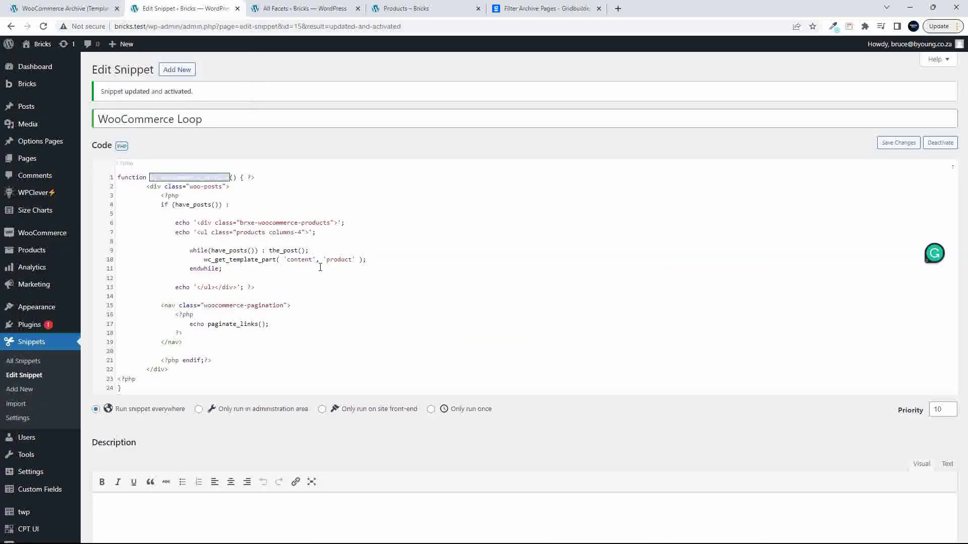
left_click(344, 287)
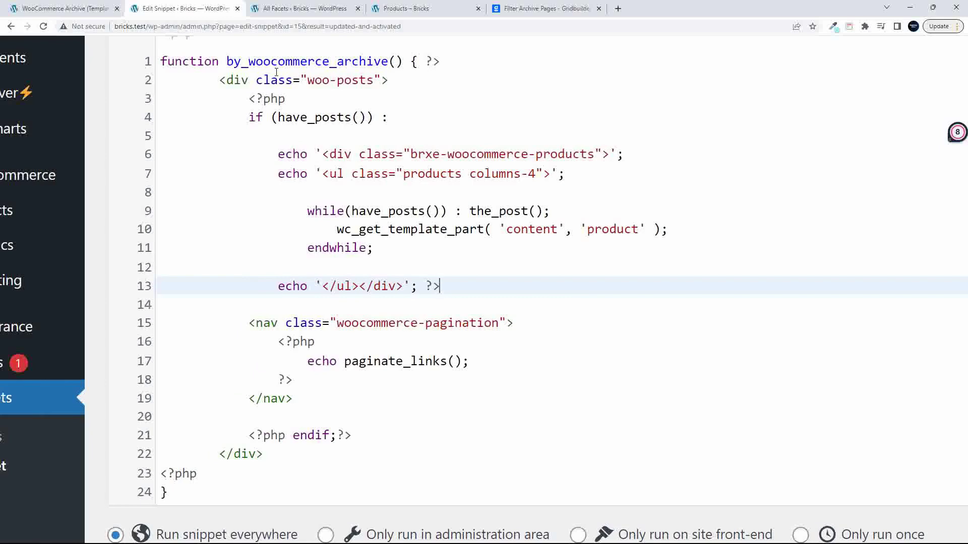
scroll(295, 114, "right", 3)
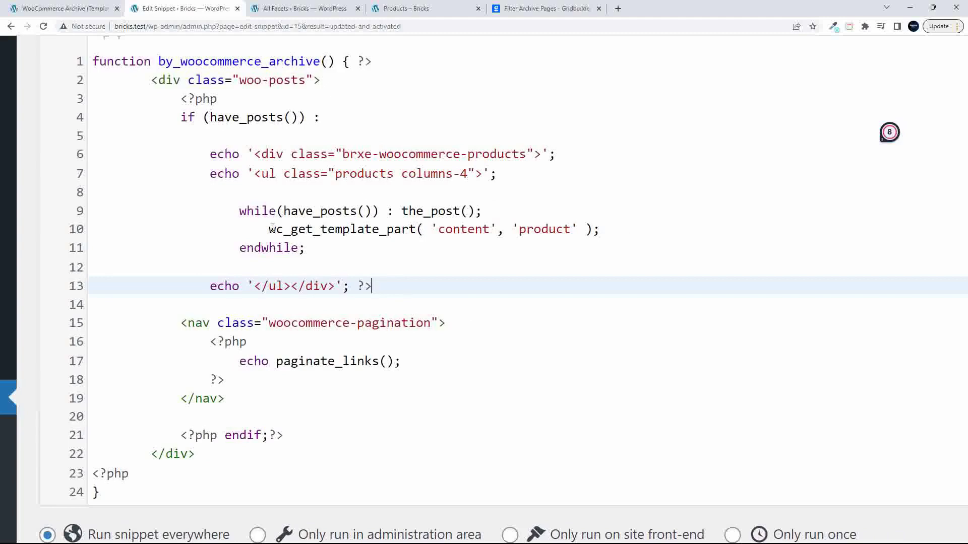
left_click_drag(267, 229, 415, 229)
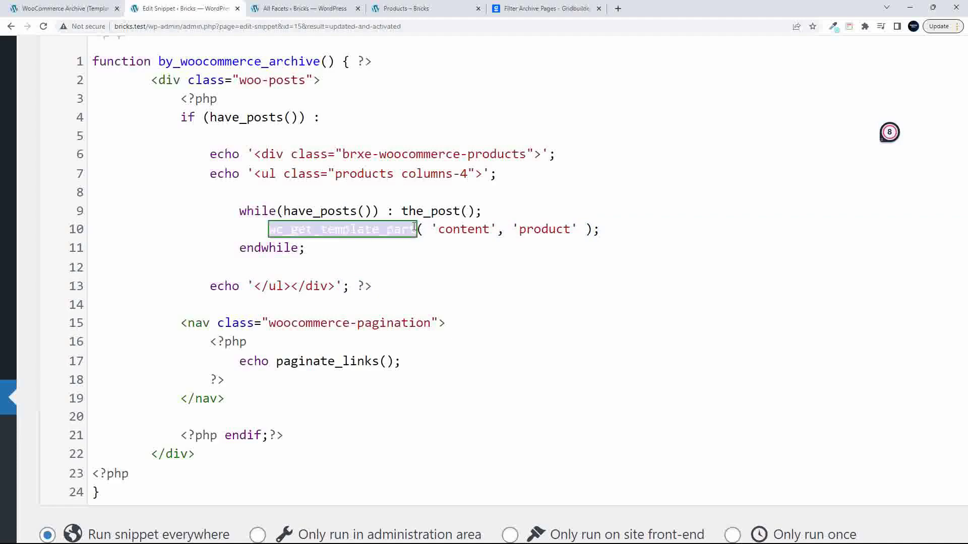
left_click(449, 230)
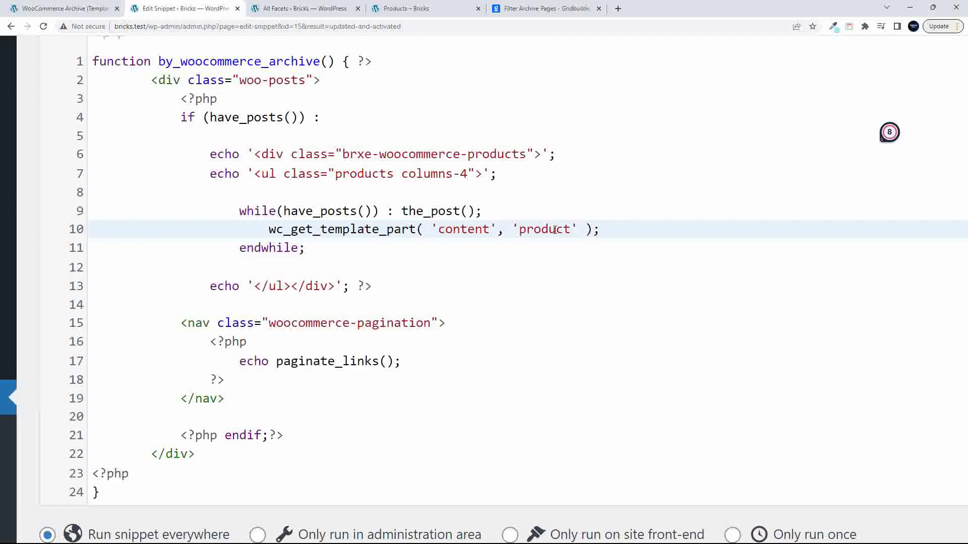
scroll(587, 229, "left", 1)
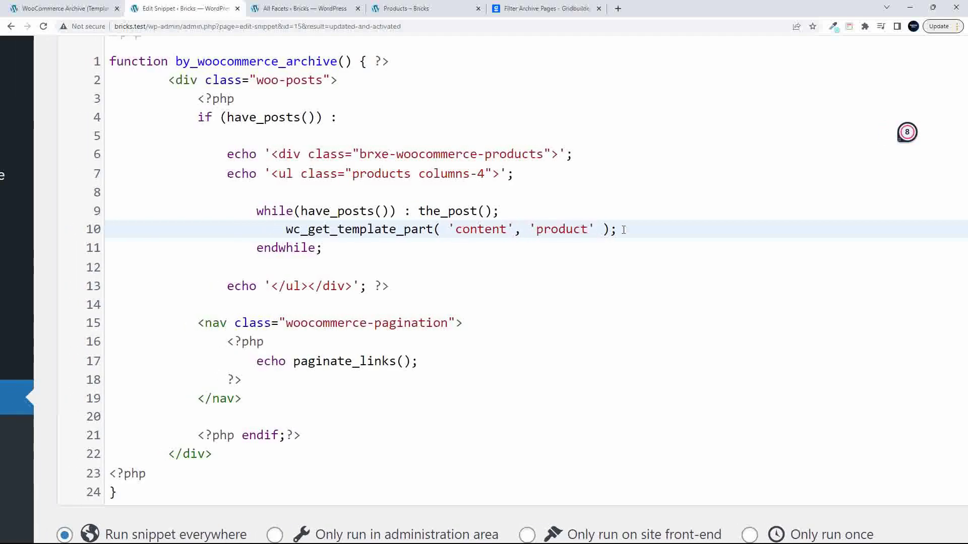
left_click_drag(619, 229, 286, 231)
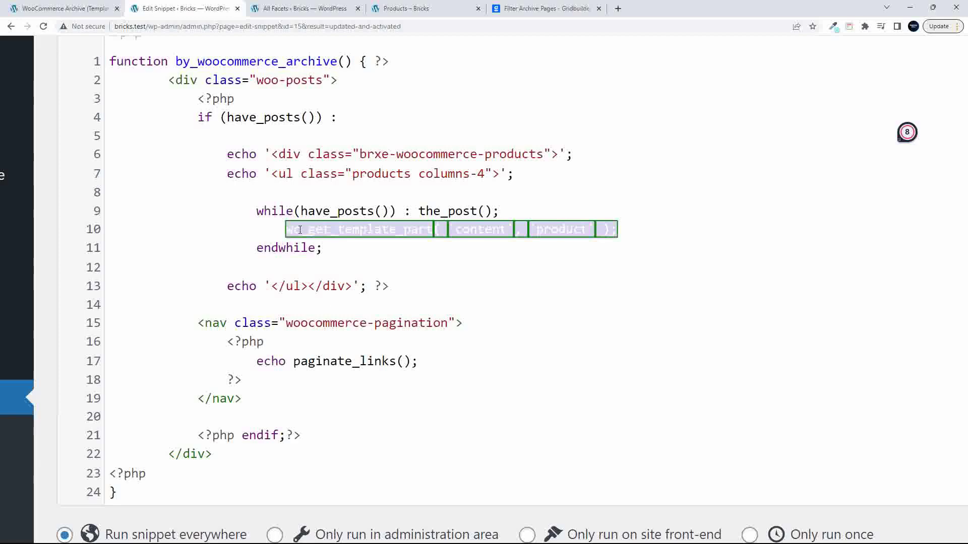
left_click_drag(288, 226, 626, 226)
double_click(295, 174)
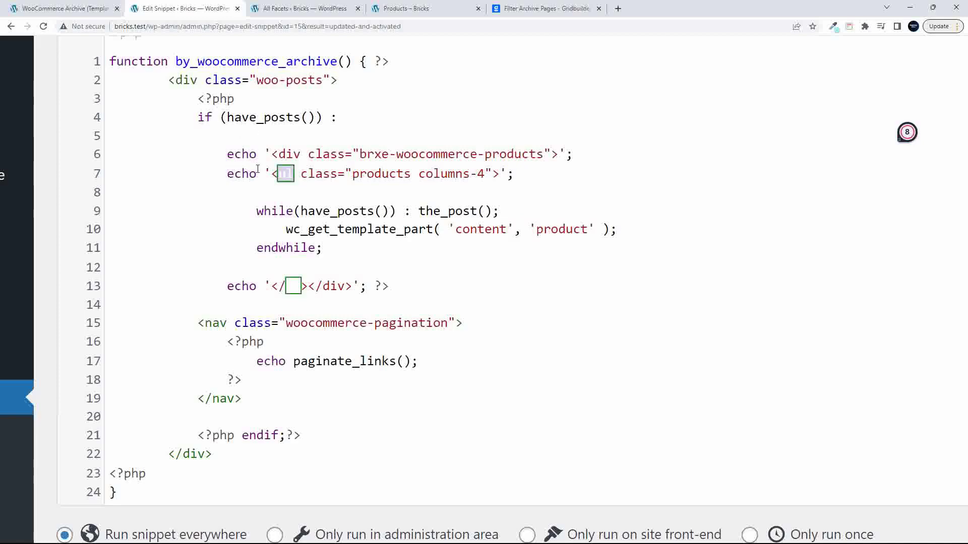
scroll(267, 240, "right", 1)
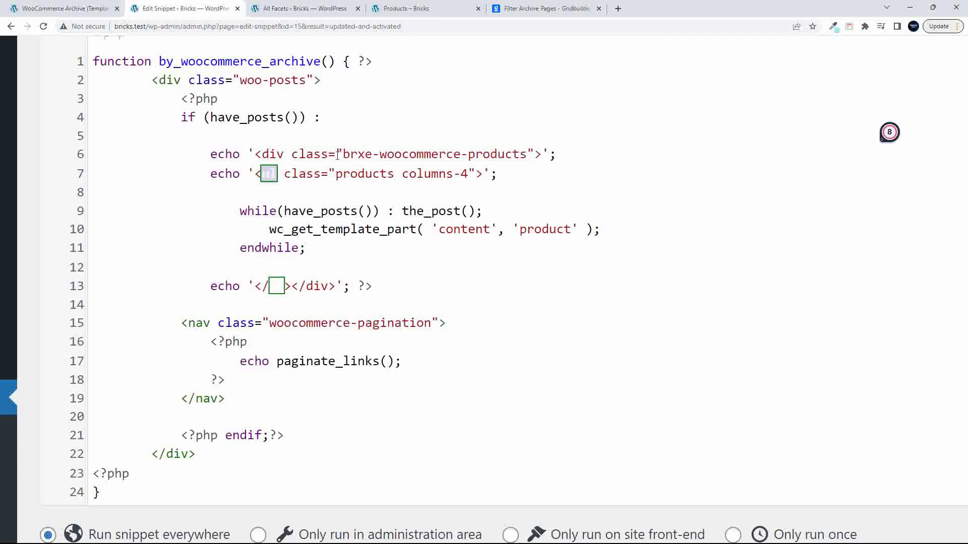
scroll(405, 154, "left", 1)
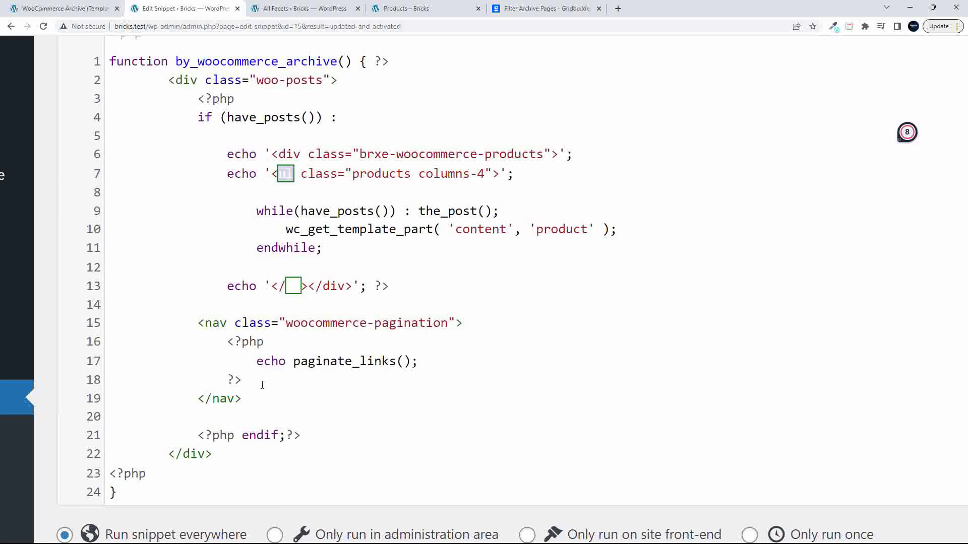
left_click(352, 286)
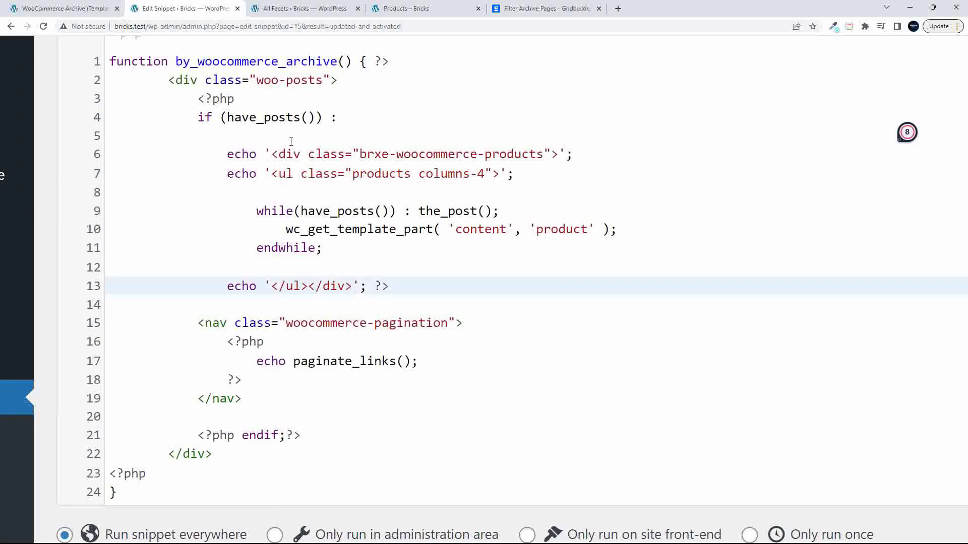
scroll(312, 288, "left", 2)
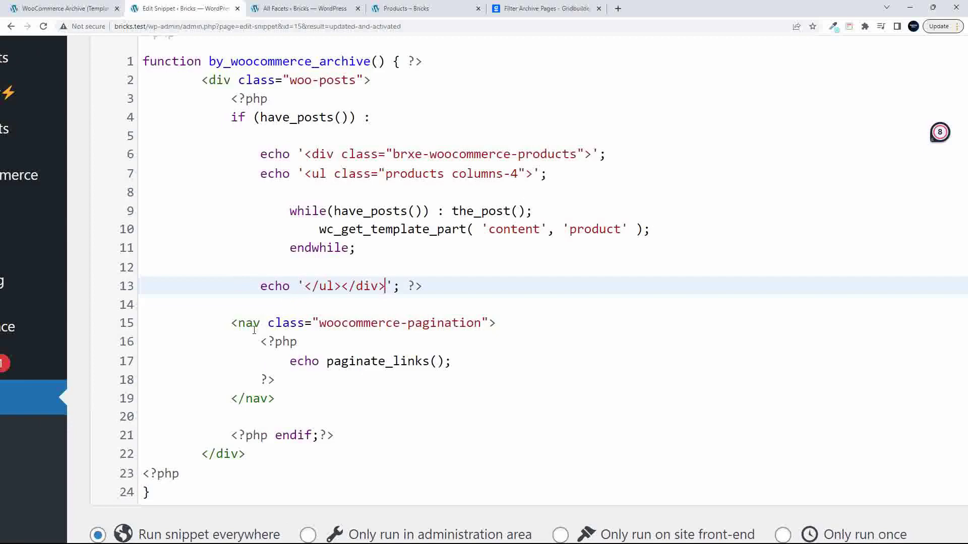
Comment out the paginate_links line with // and the opening nav tag with <!-- -->
left_click(283, 364)
type("//")
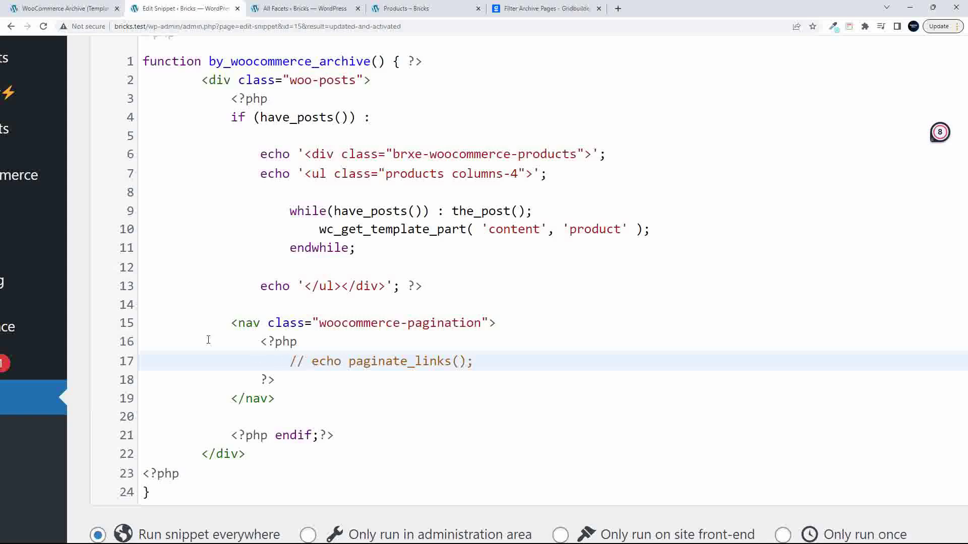
left_click(223, 322)
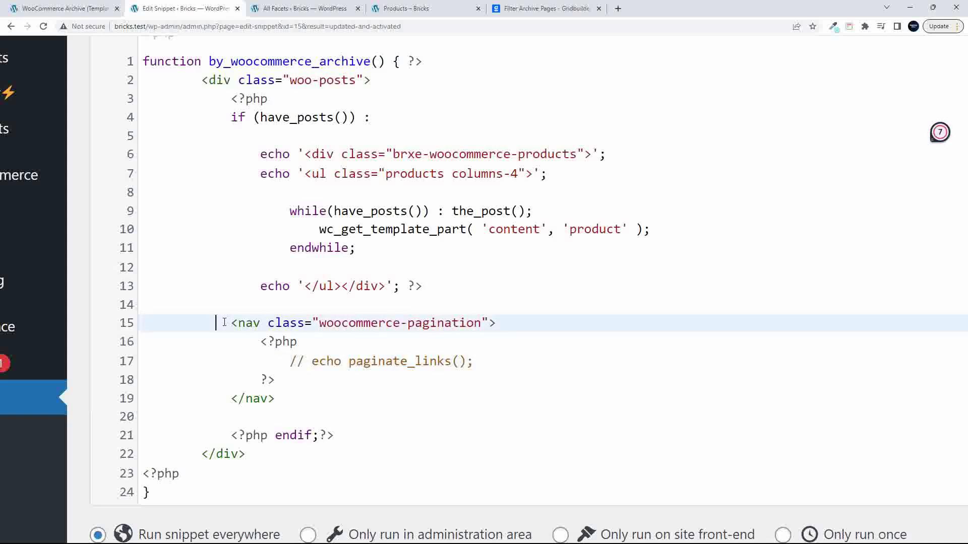
type("<!--")
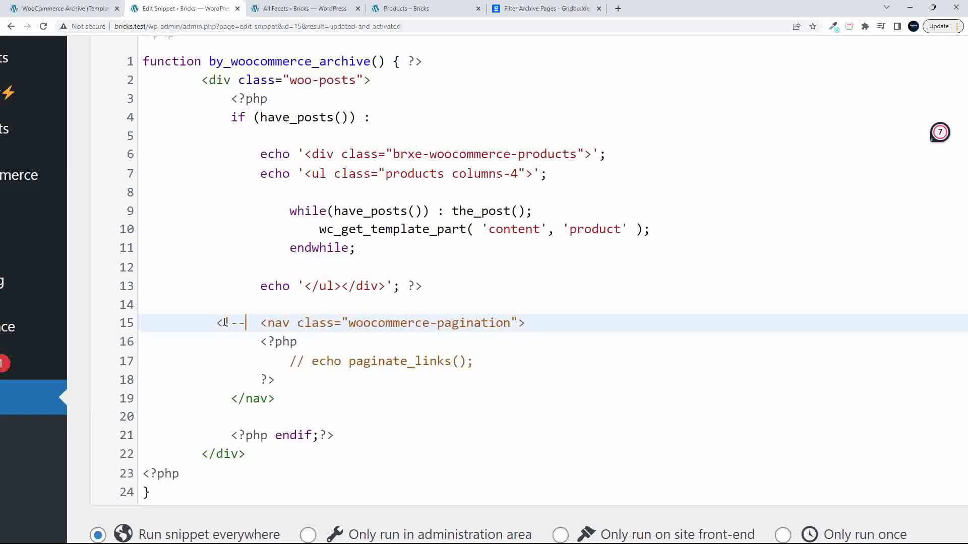
left_click(534, 323)
type("-->")
Wrap the closing nav tag in <!-- --> and save the snippet
scroll(184, 390, "right", 1)
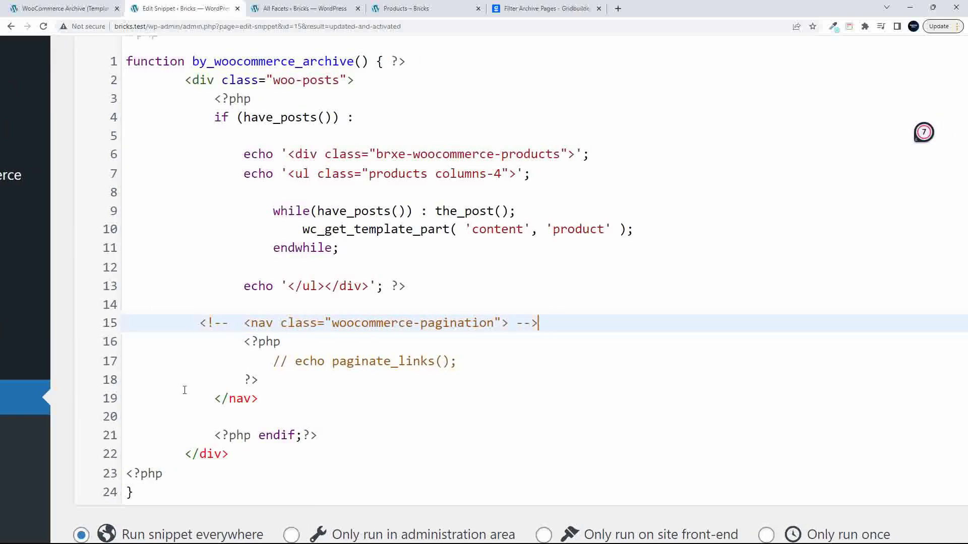
left_click(194, 400)
type("<!")
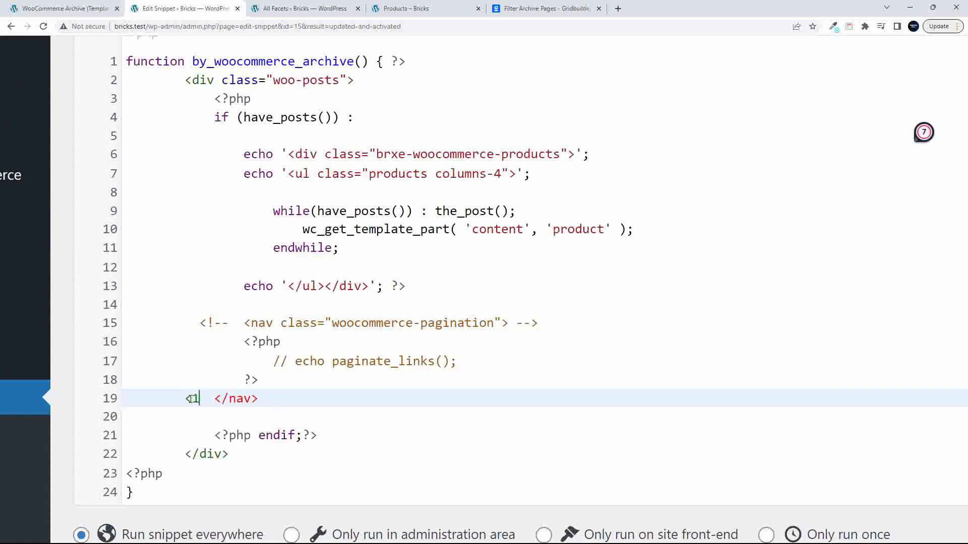
key("BackSpace")
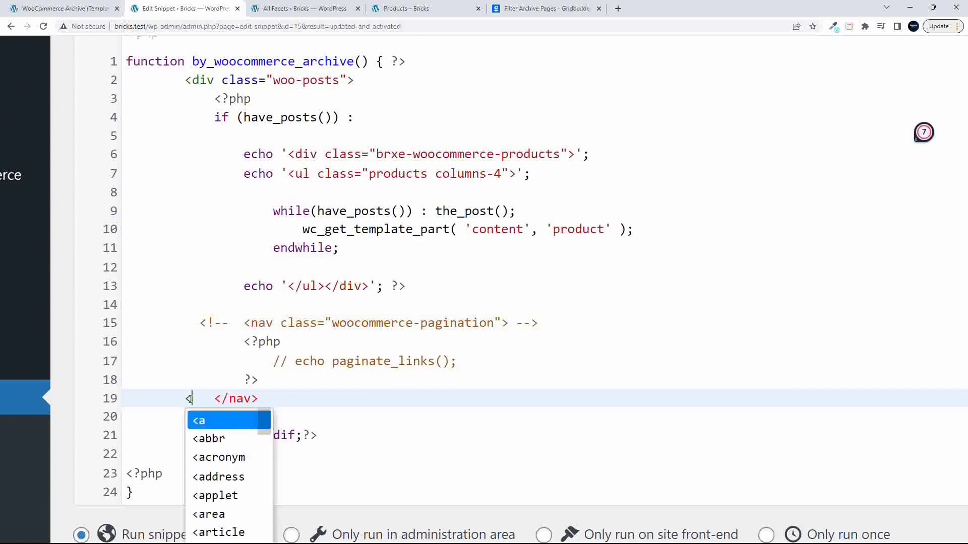
type("!-- ")
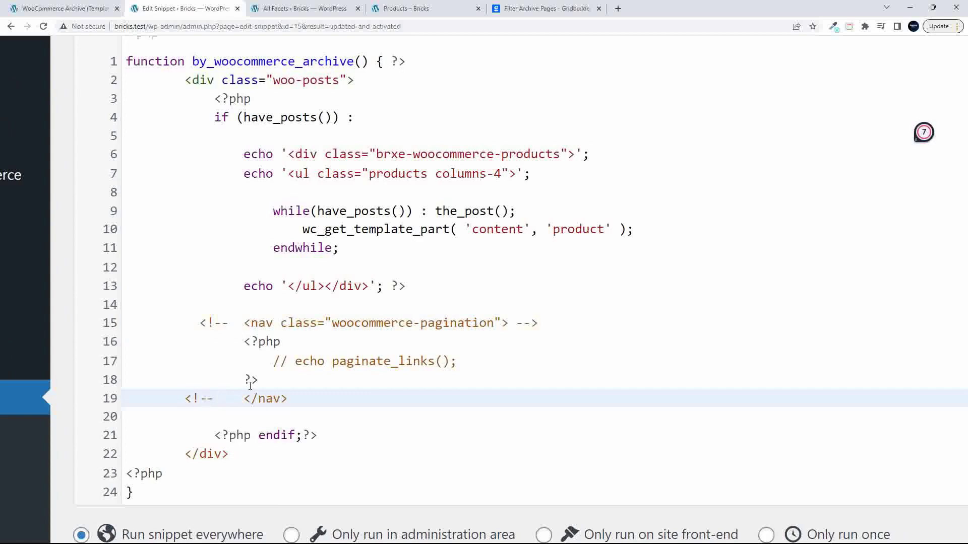
type("-->")
scroll(354, 86, "right", 2)
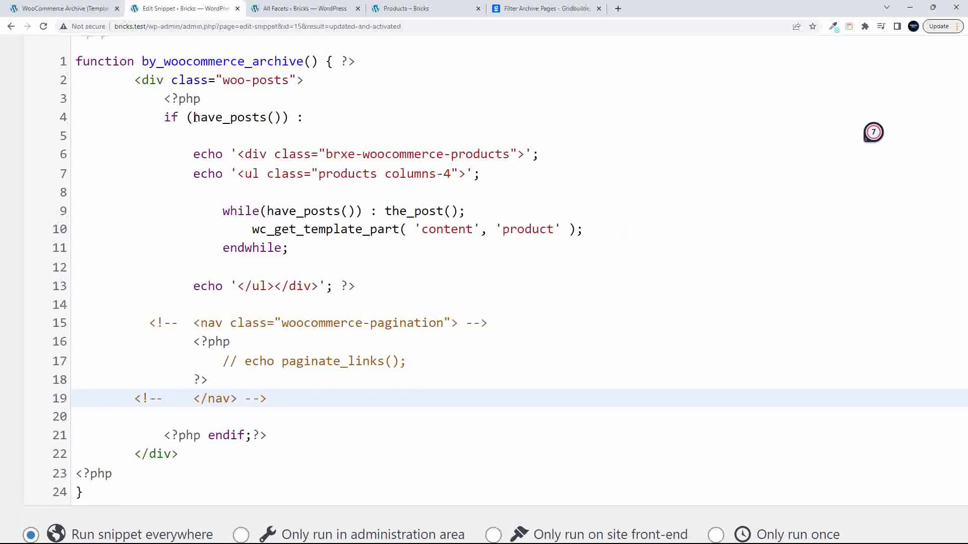
scroll(234, 171, "right", 1)
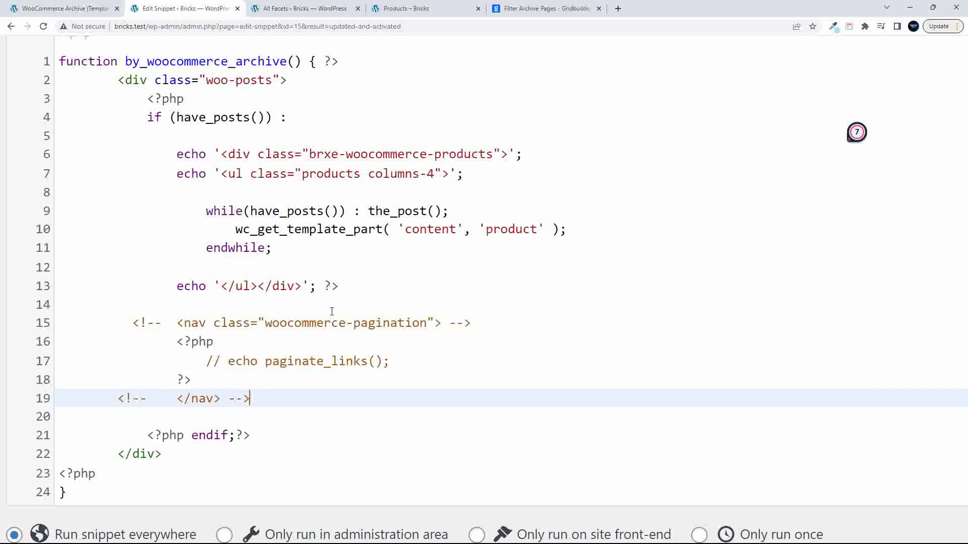
key("ctrl+s")
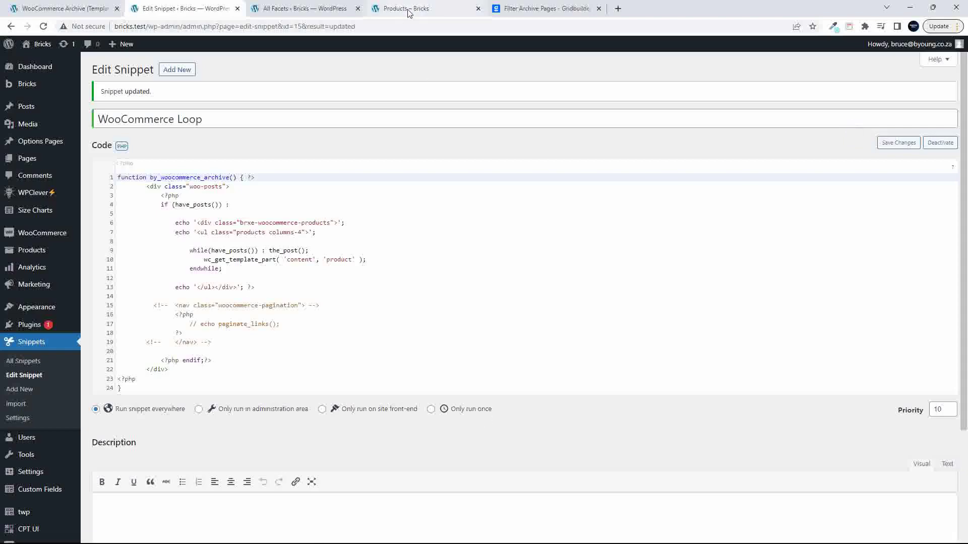
left_click(408, 8)
Reload the shop and load more products, confirming Polo and Long Sleeve Tee appear without pagination
left_click(43, 26)
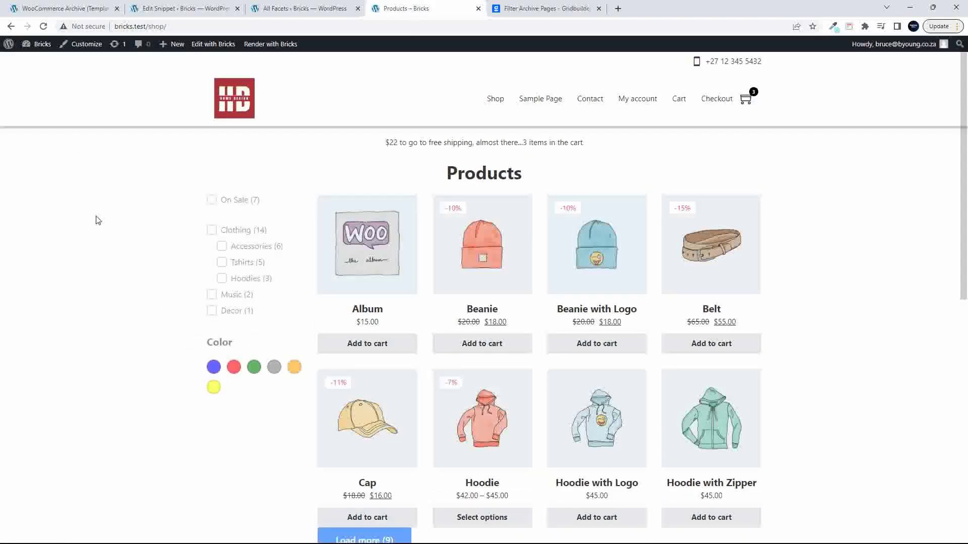
scroll(141, 240, "down", 1)
scroll(141, 240, "down", 5)
left_click(361, 254)
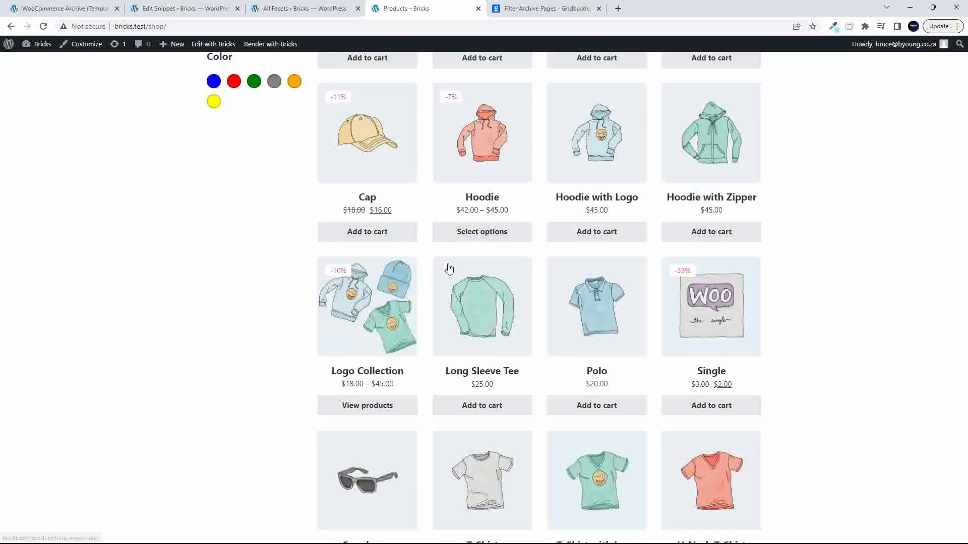
scroll(450, 268, "down", 7)
scroll(571, 407, "down", 6)
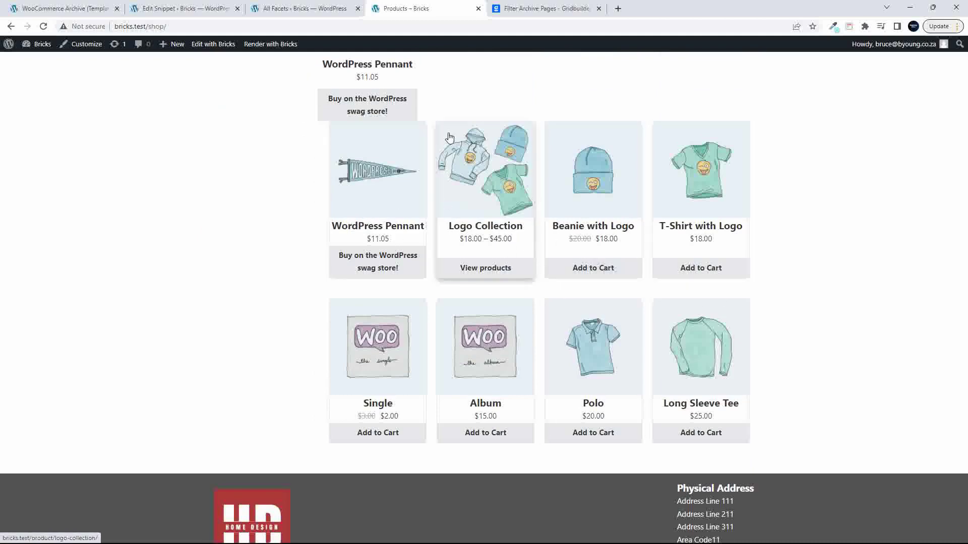
Give the old query-loop container a display condition: Post date <= October 1, 2022
left_click(74, 8)
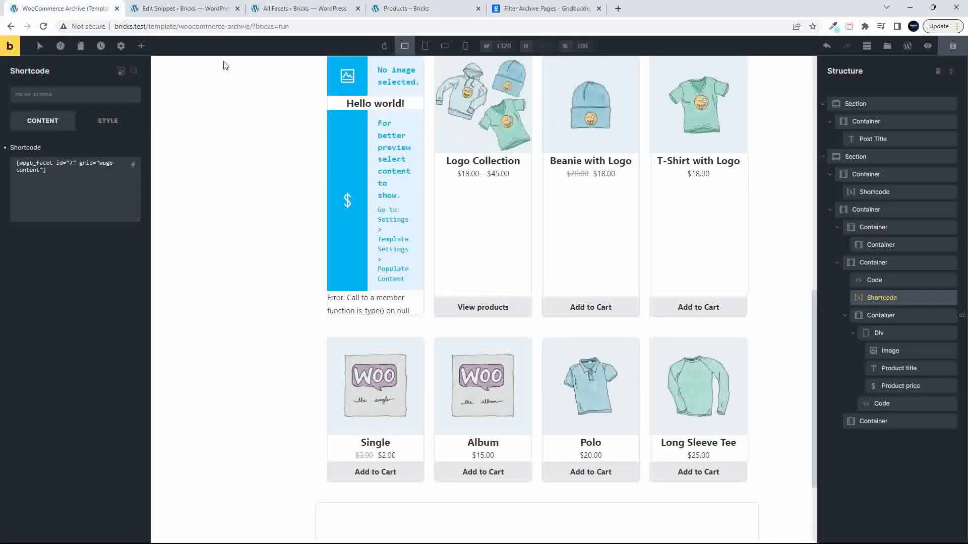
left_click(881, 315)
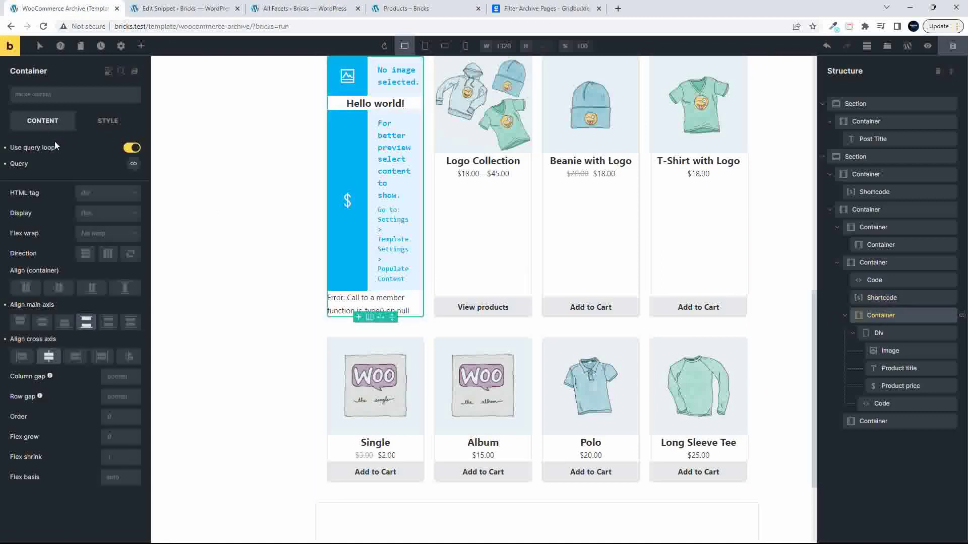
left_click(107, 71)
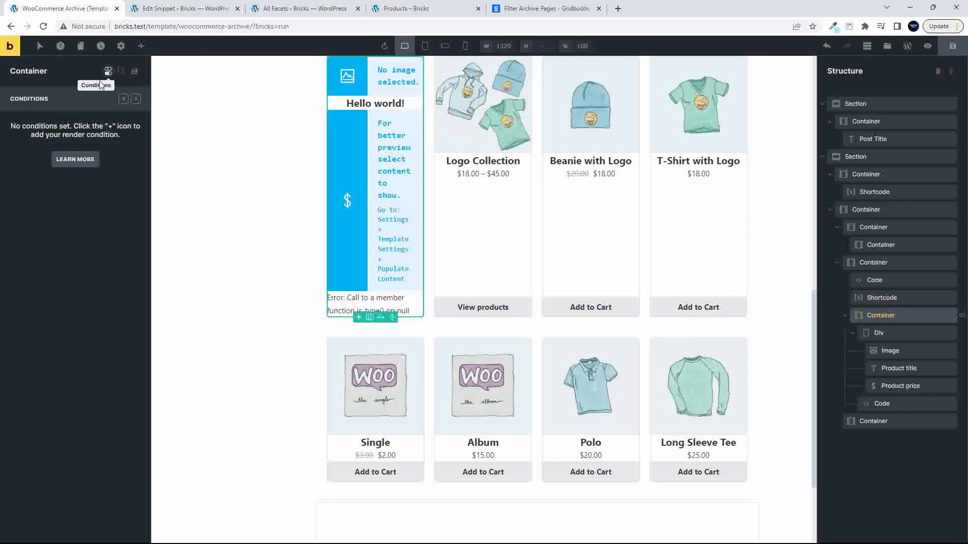
left_click(123, 99)
left_click(84, 150)
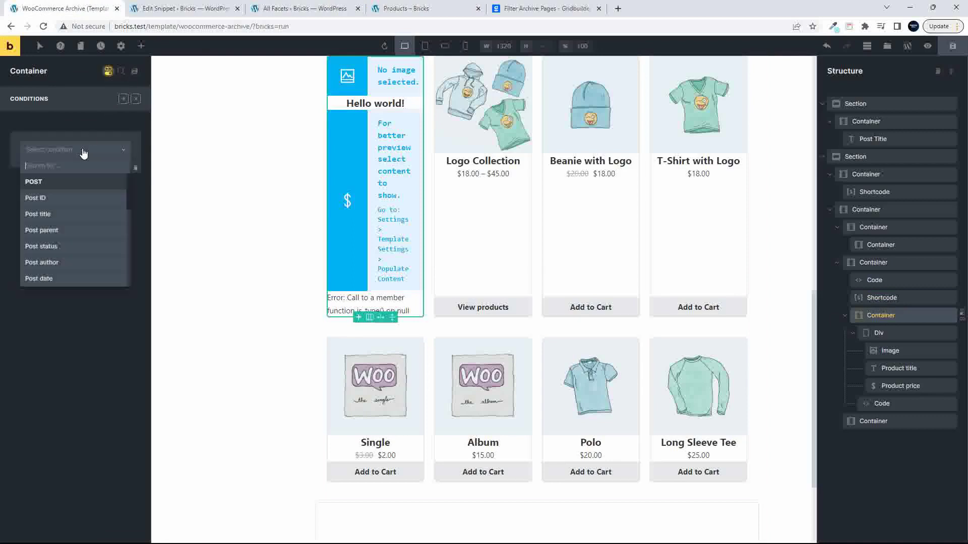
scroll(74, 216, "down", 2)
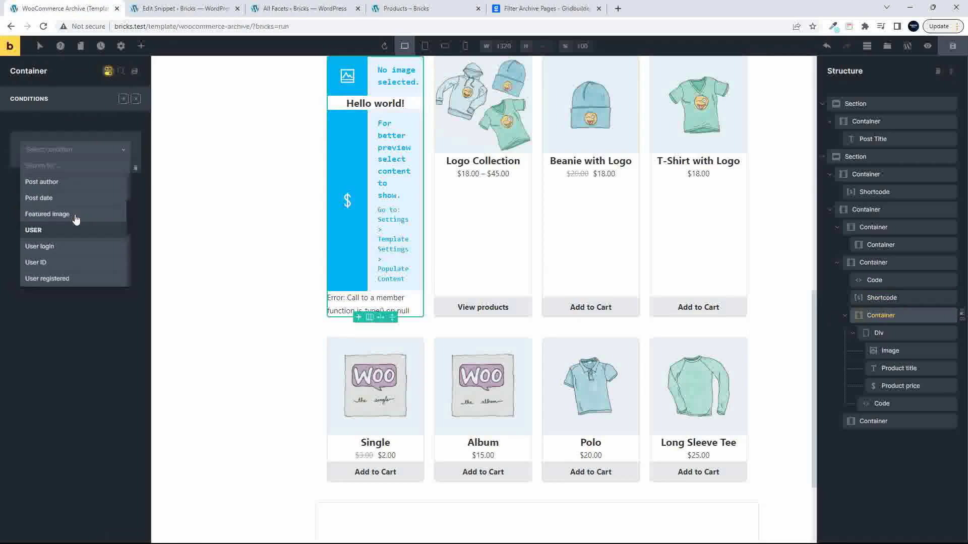
left_click(41, 196)
left_click(53, 171)
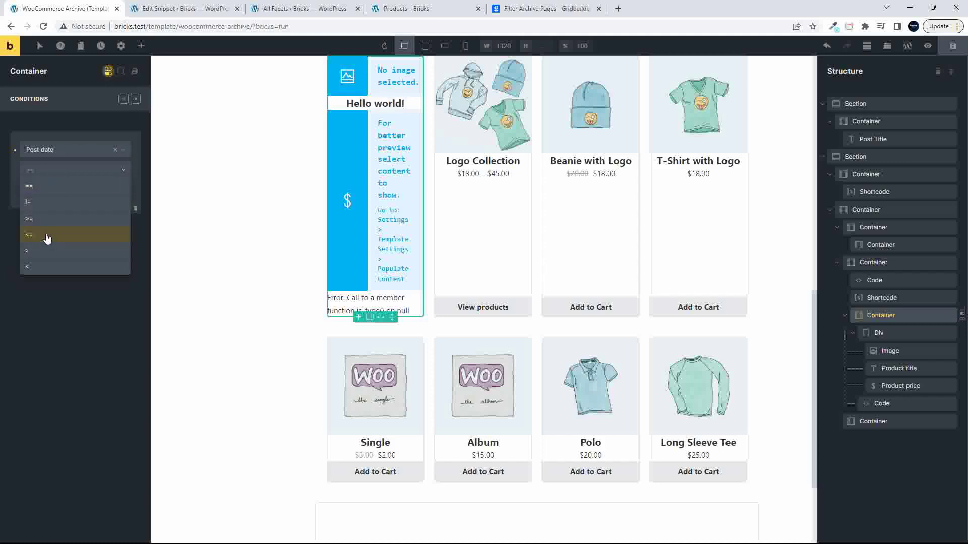
left_click(46, 234)
left_click(56, 194)
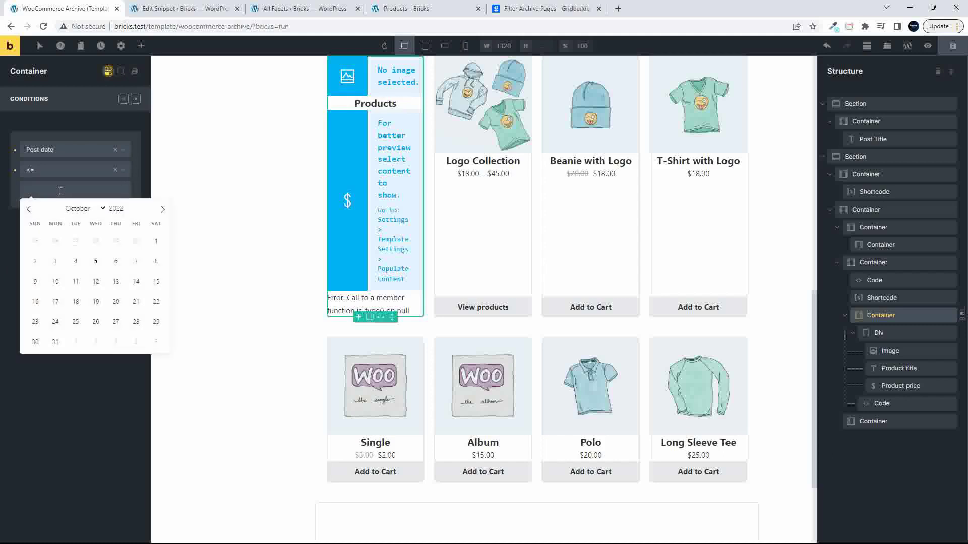
left_click(156, 242)
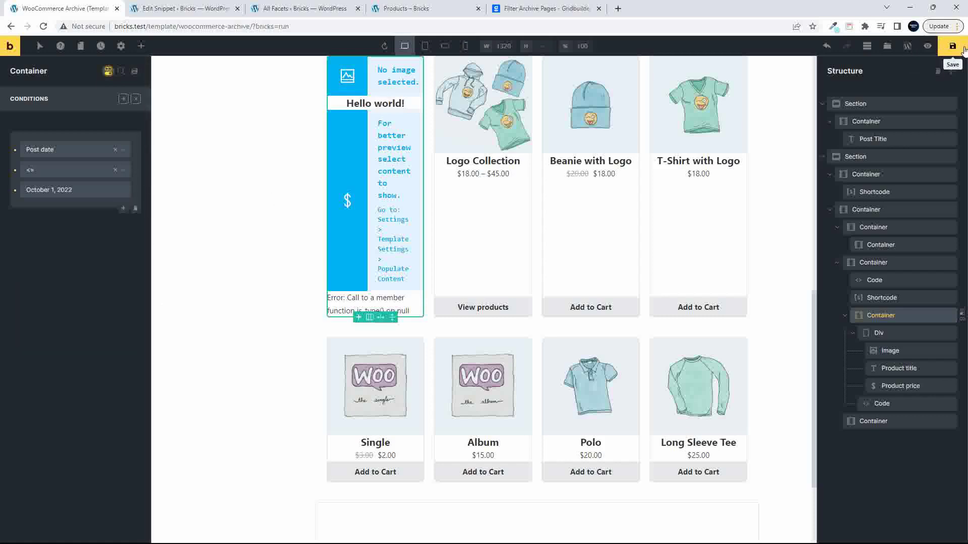
Reload the live shop page twice to check the condition's effect
left_click(432, 8)
key("F5")
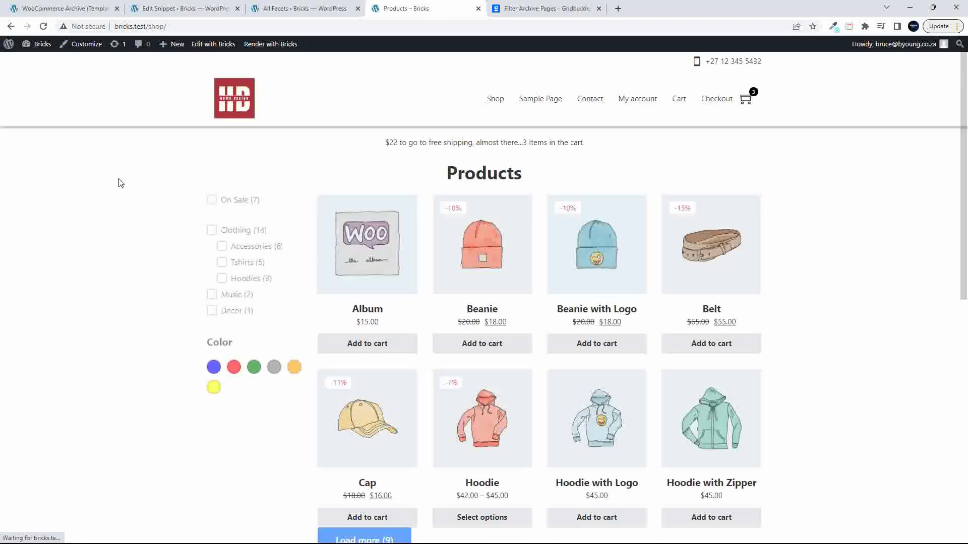
scroll(125, 201, "down", 6)
key("F5")
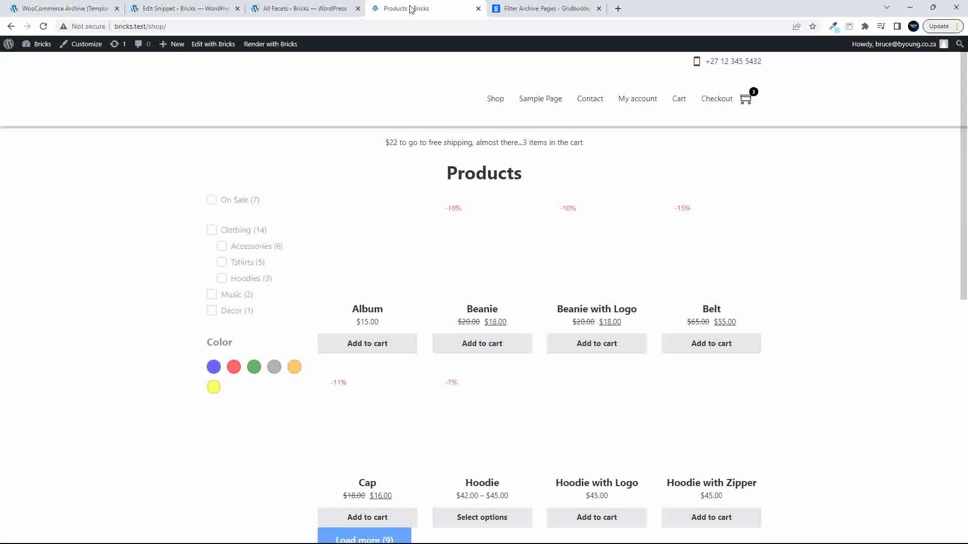
scroll(377, 311, "down", 5)
Change the container condition's type to Weekday
left_click(83, 8)
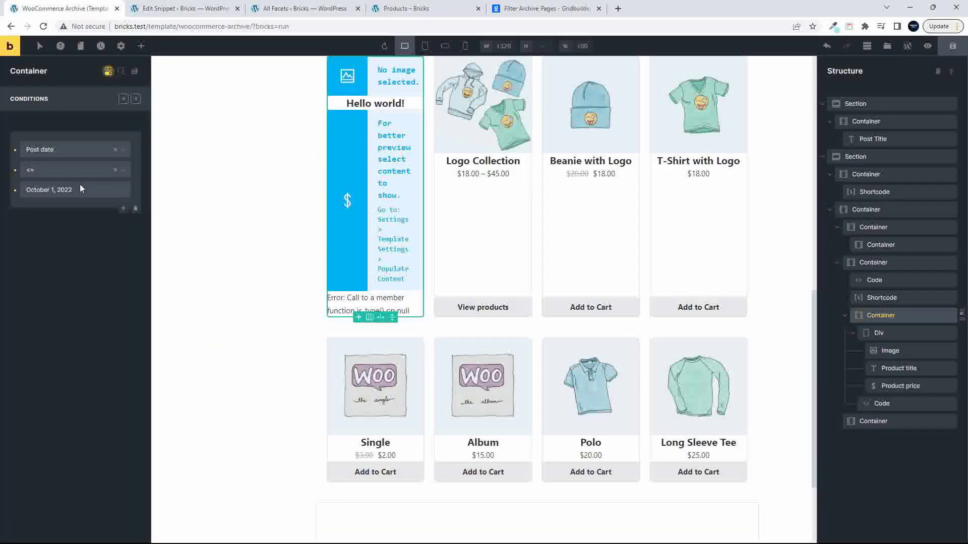
left_click(99, 158)
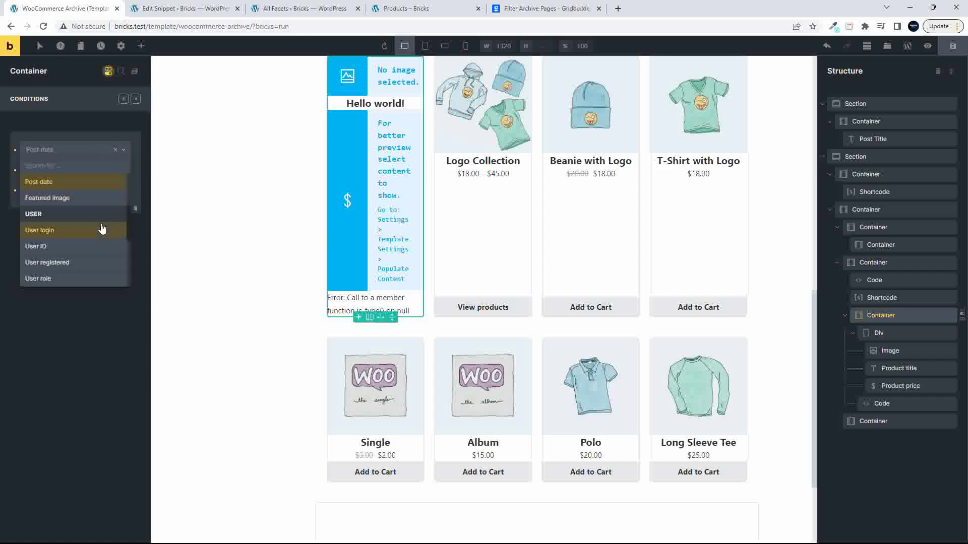
scroll(102, 230, "down", 1)
scroll(102, 230, "down", 3)
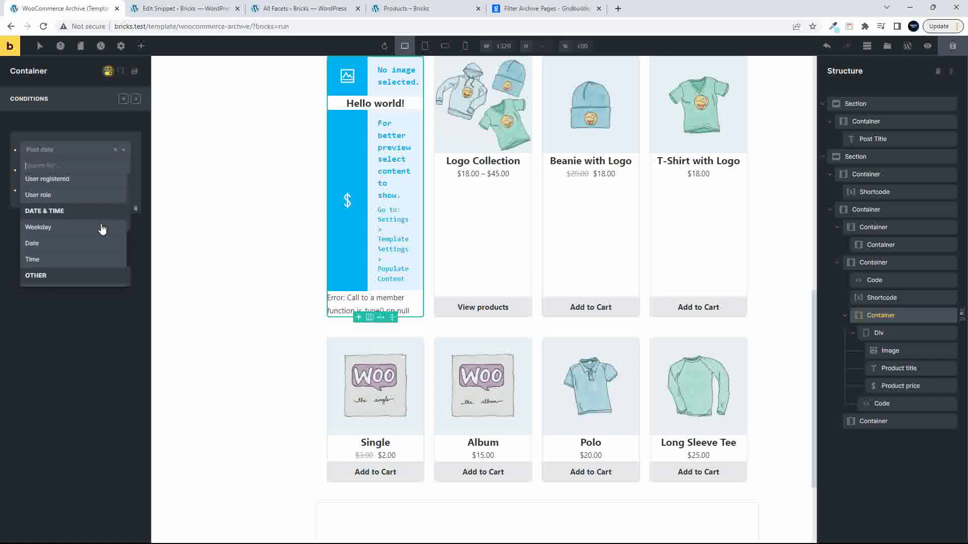
scroll(103, 230, "down", 1)
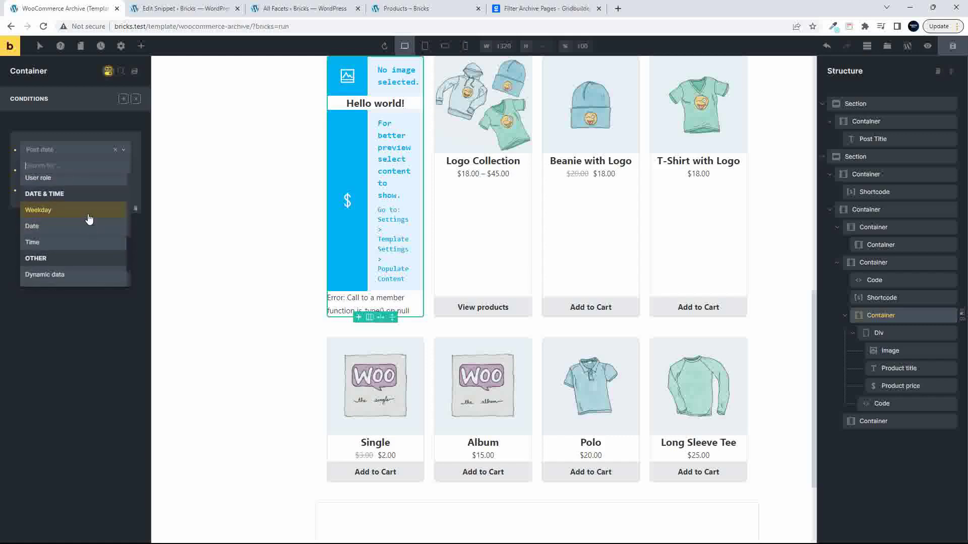
left_click(88, 217)
Set the Weekday condition to == Monday, then reload the shop page
left_click(123, 174)
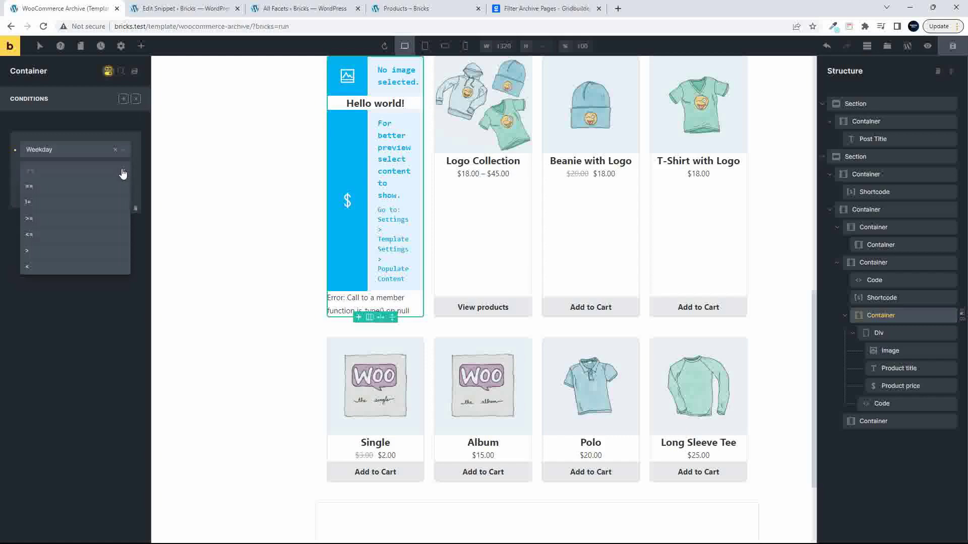
left_click(60, 211)
left_click(82, 197)
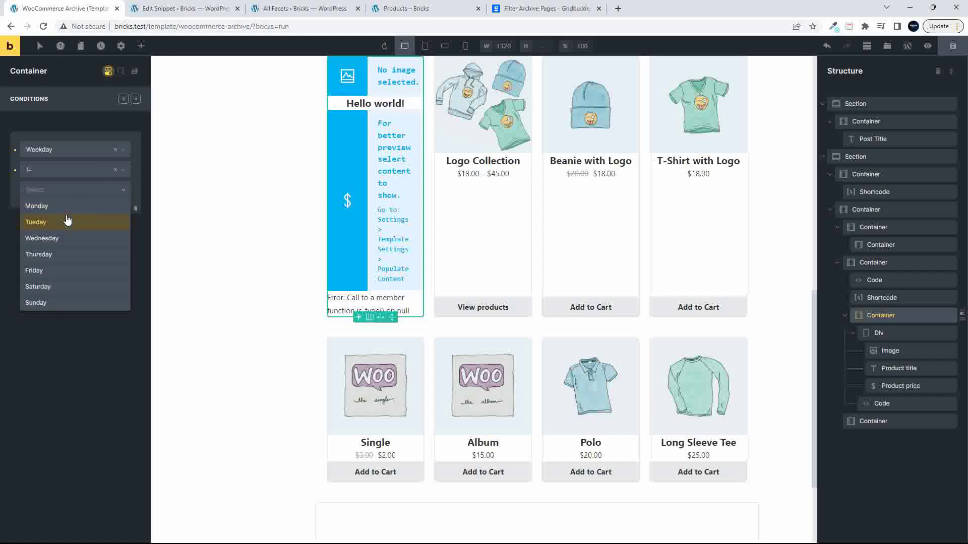
left_click(72, 172)
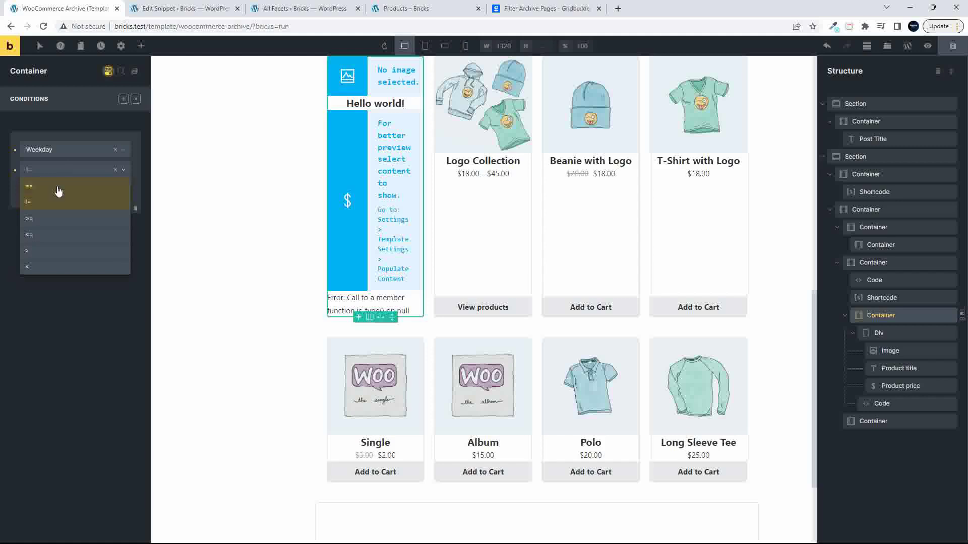
left_click(58, 189)
left_click(56, 191)
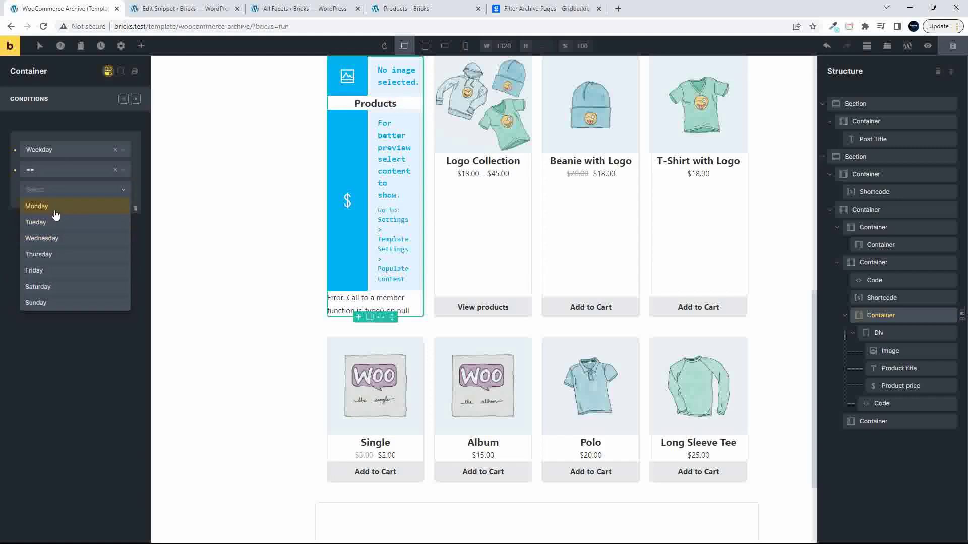
left_click(55, 211)
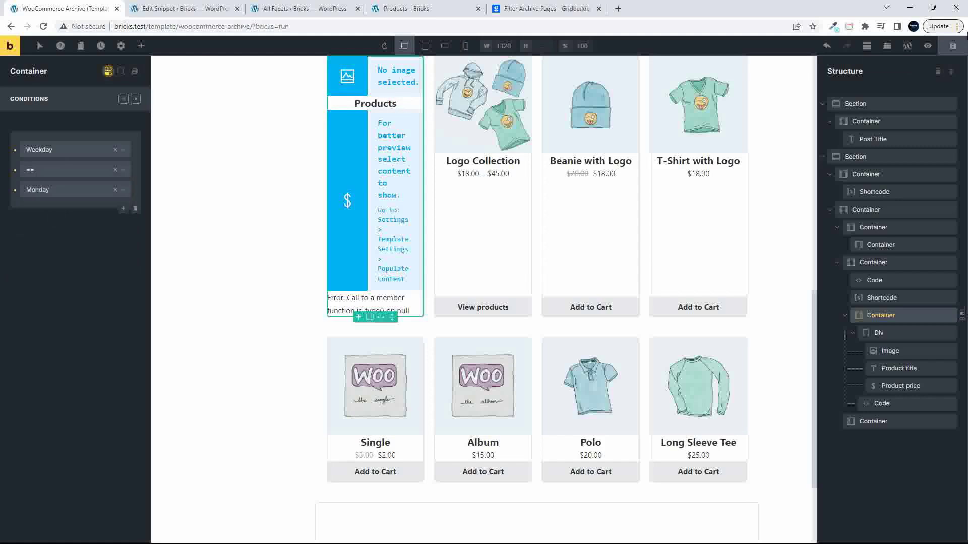
left_click(449, 12)
left_click(44, 26)
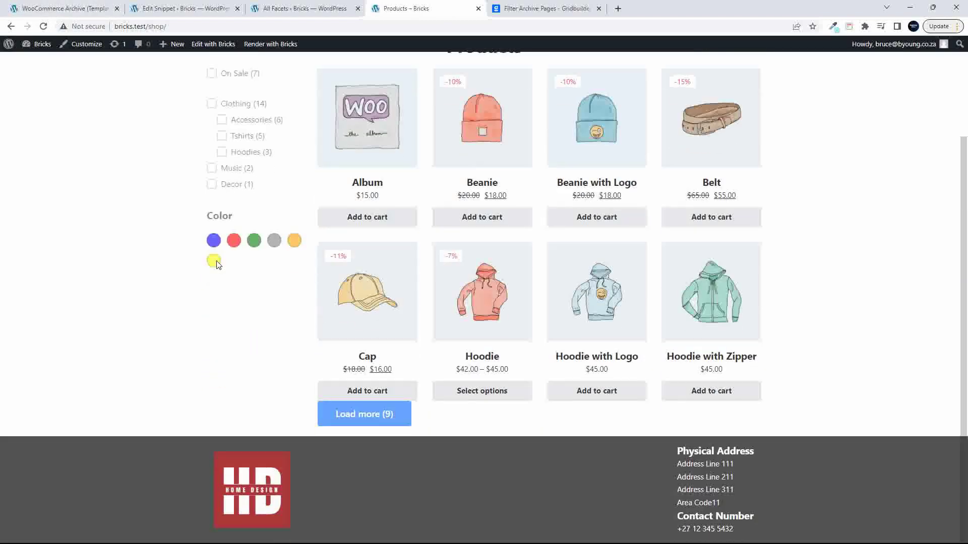
Tick and untick the Hoodies filter, then add Album and Beanie to the cart
scroll(209, 266, "up", 3)
scroll(211, 267, "down", 2)
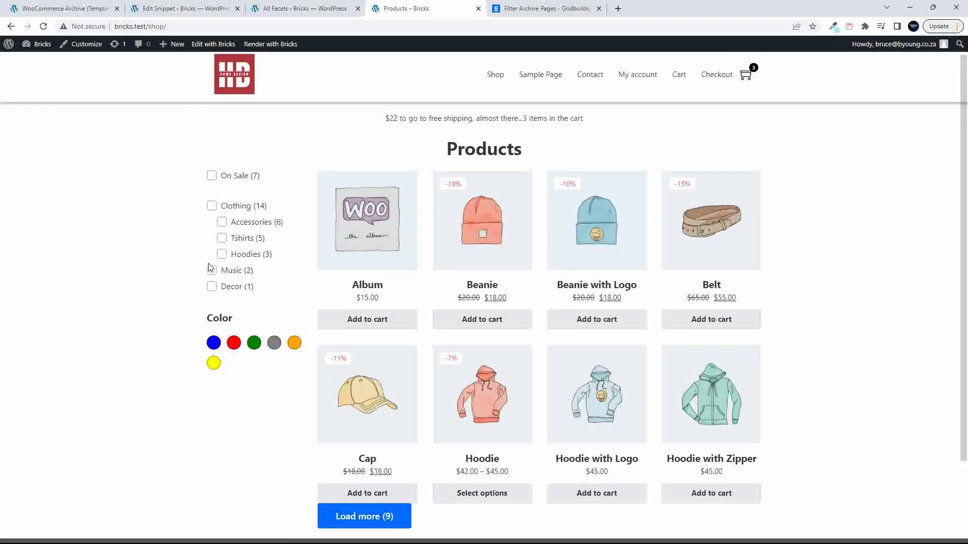
left_click(222, 194)
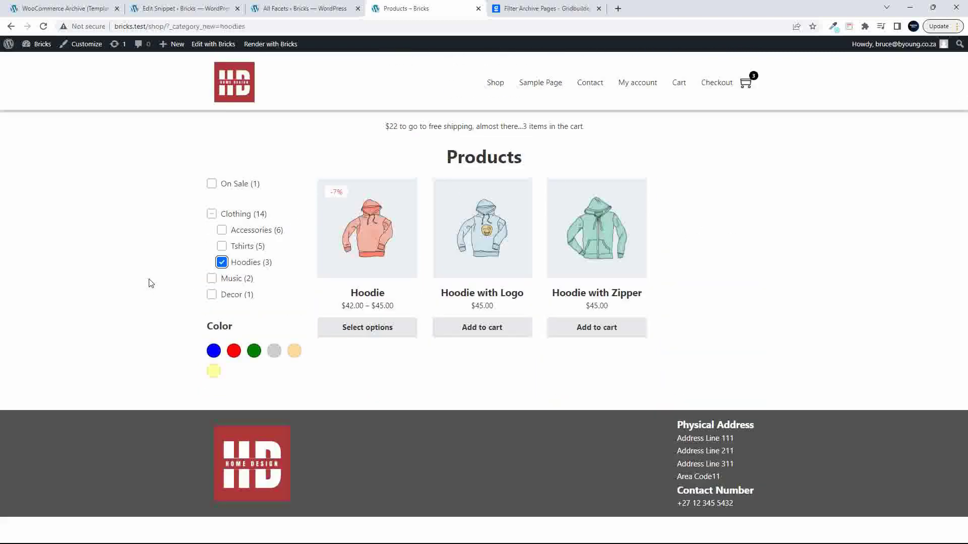
left_click(221, 262)
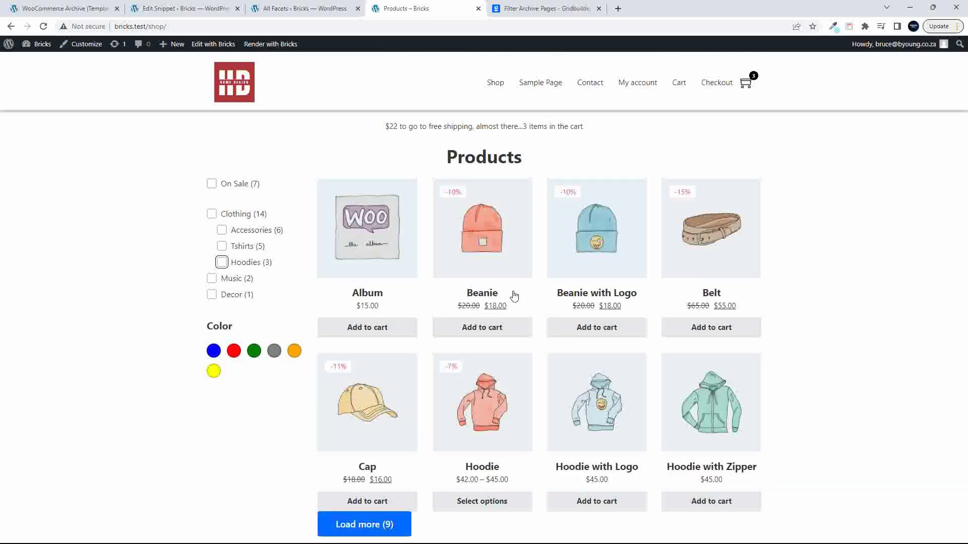
left_click(355, 328)
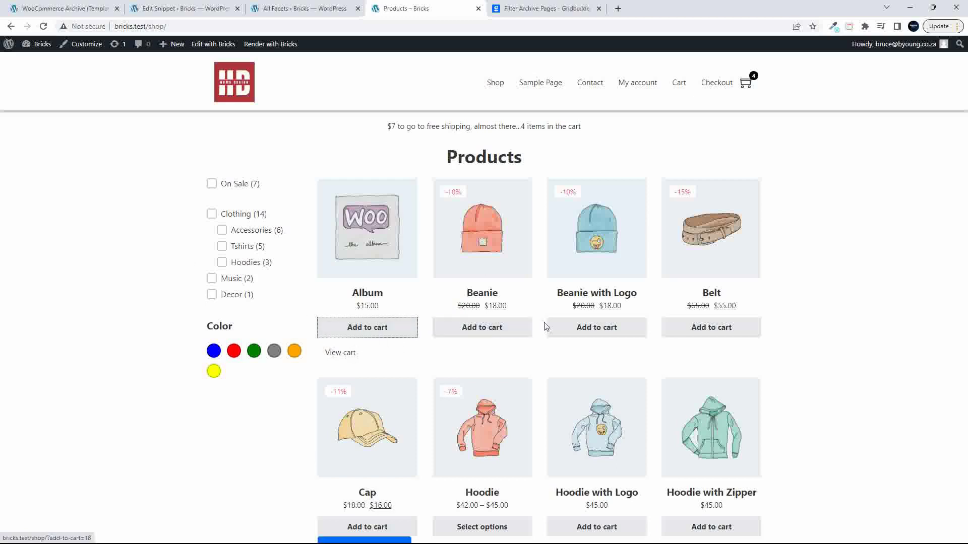
left_click(482, 330)
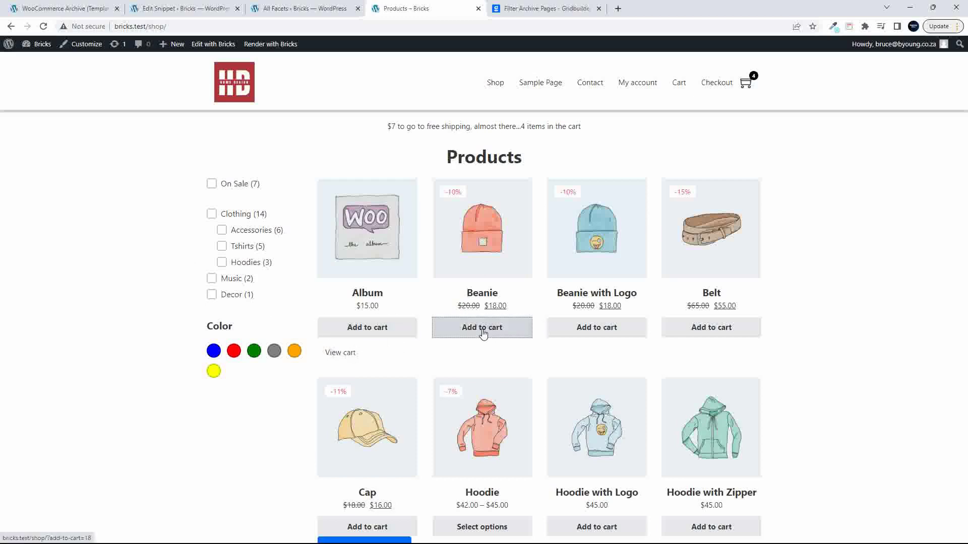
Remove all five items from the mini-cart, then add Album and Belt to reach free shipping
left_click(745, 86)
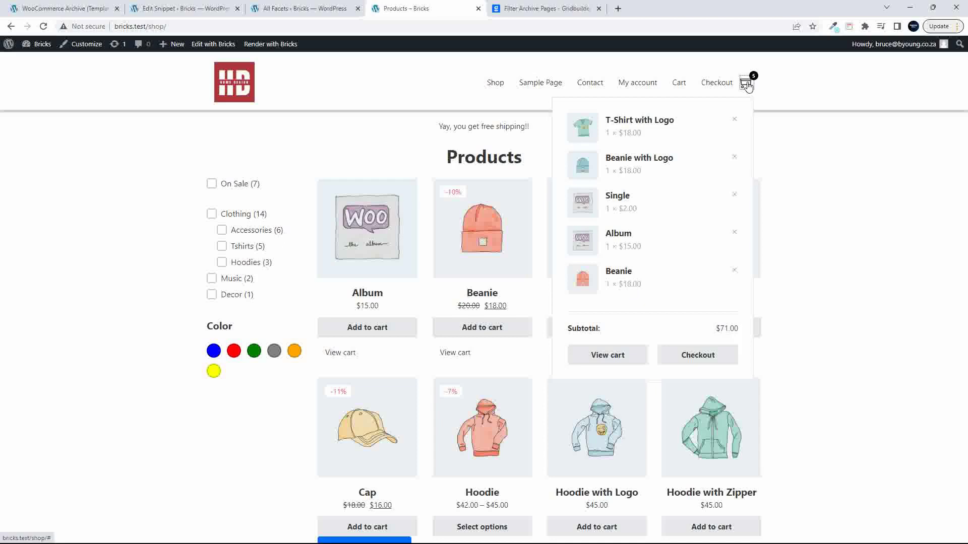
left_click(734, 120)
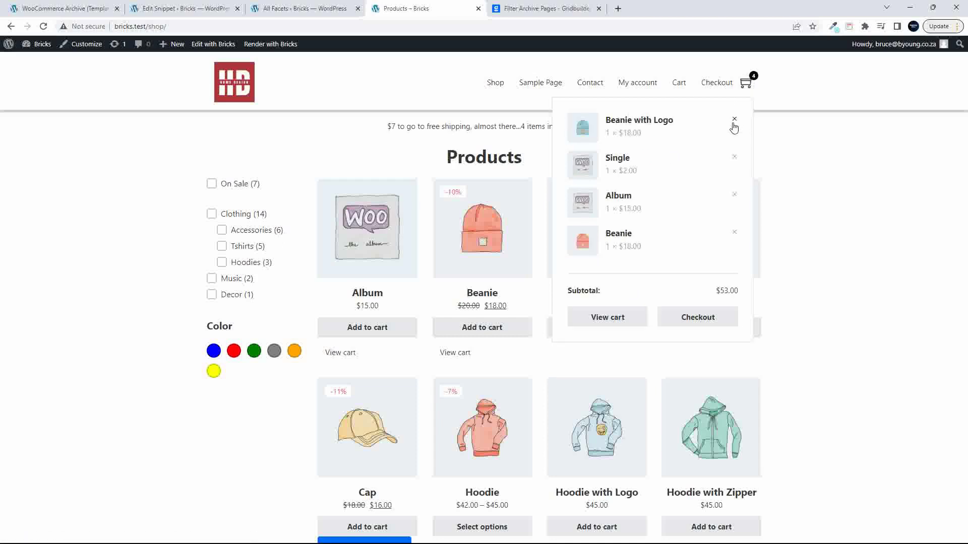
left_click(734, 120)
left_click(735, 119)
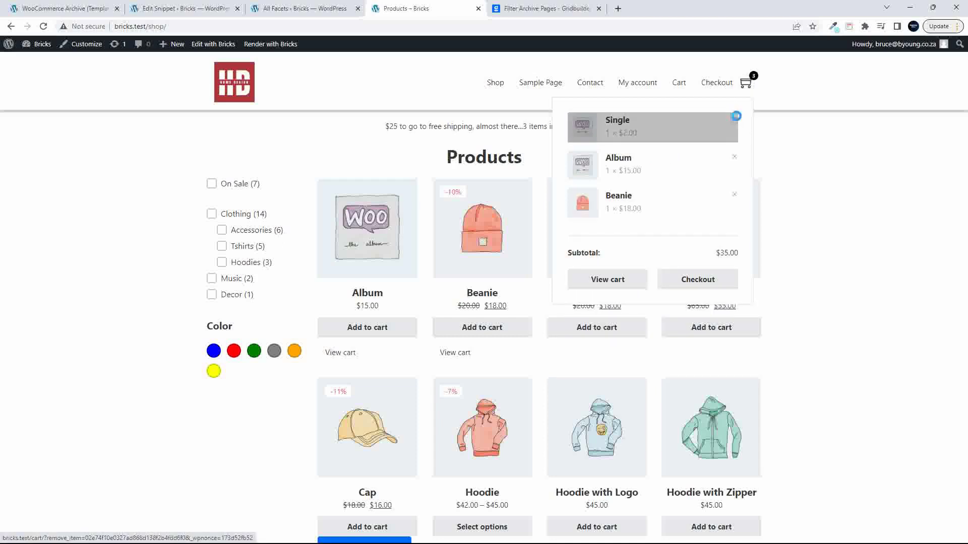
left_click(734, 117)
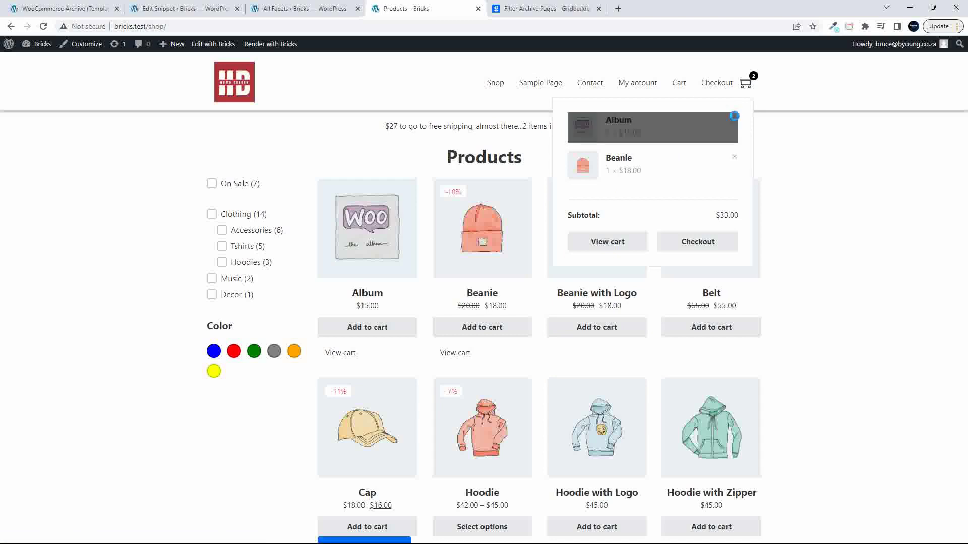
left_click(734, 119)
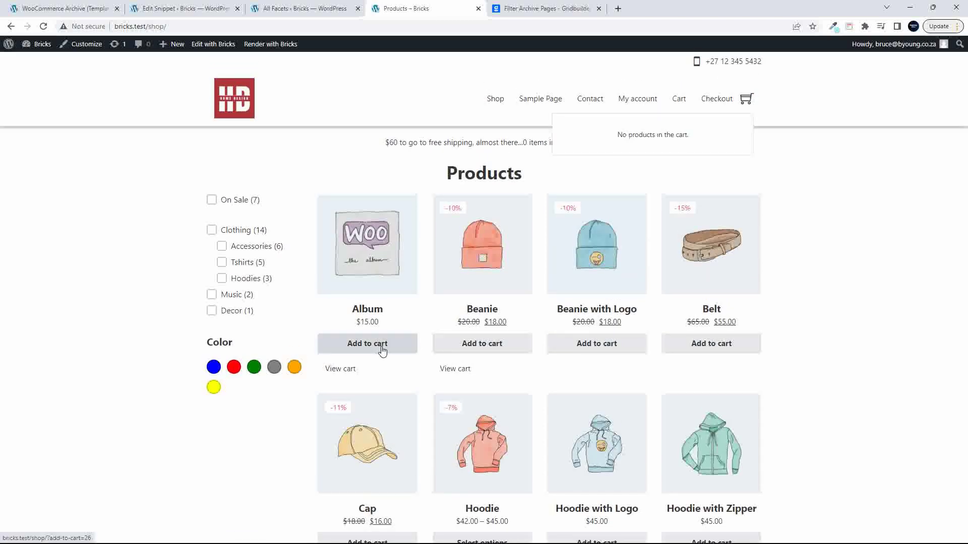
left_click(384, 351)
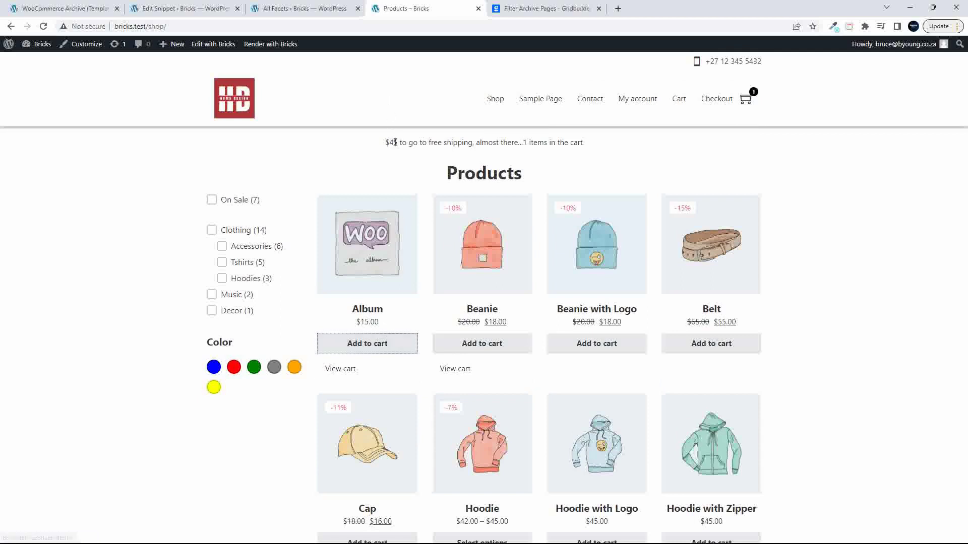
left_click(726, 344)
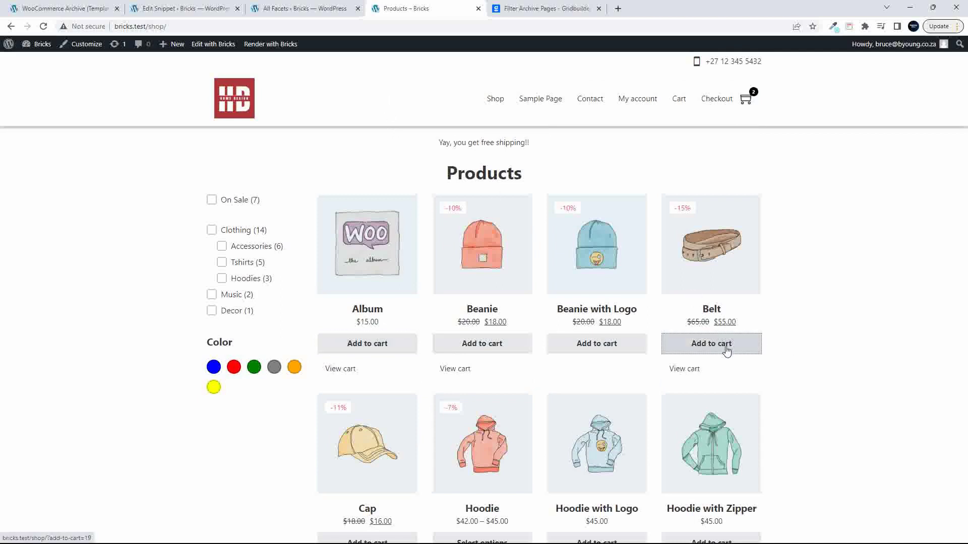